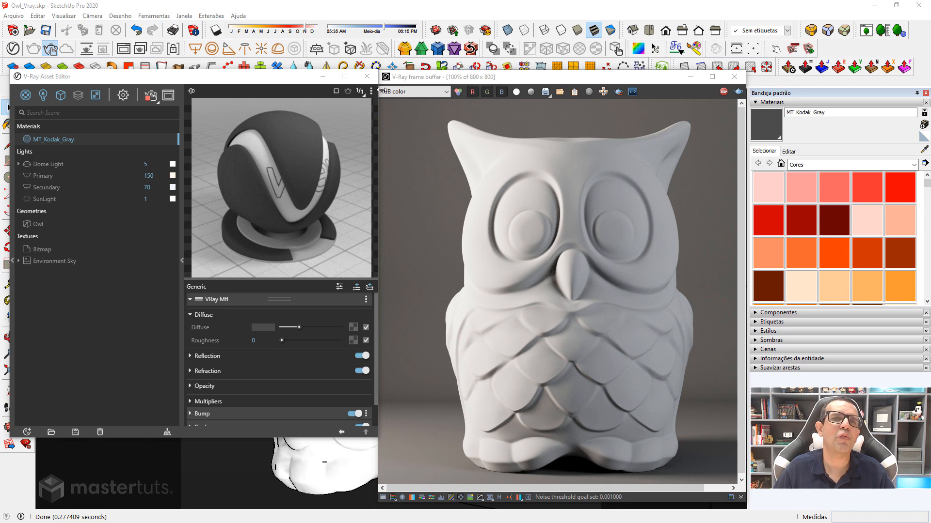
Step: Create a new PBR material in the V-Ray Asset Editor and rename it Metal
right_click(25, 95)
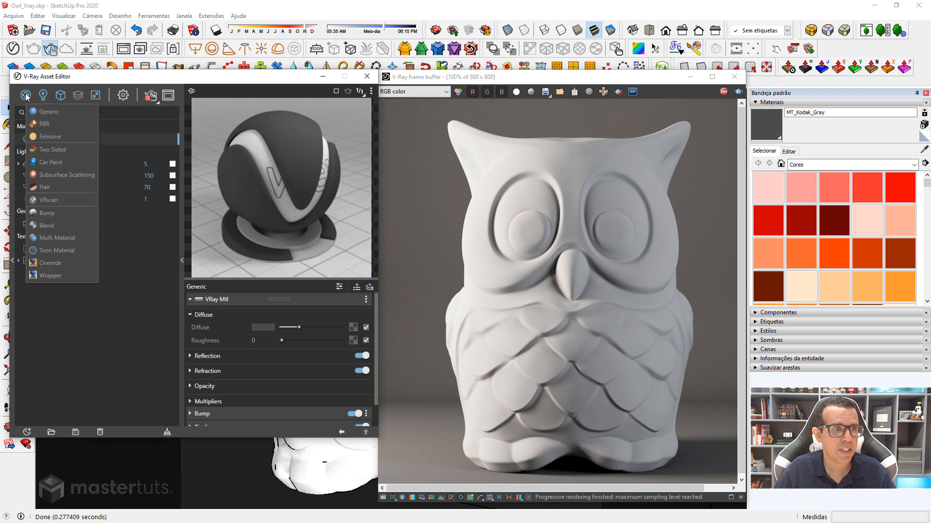
left_click(50, 129)
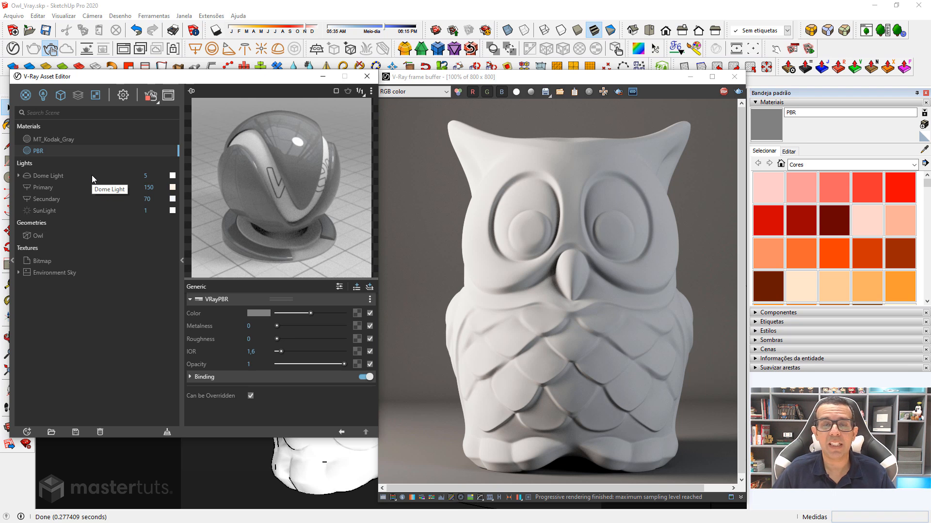
left_click(43, 152)
double_click(43, 151)
type("Metal")
key("Return")
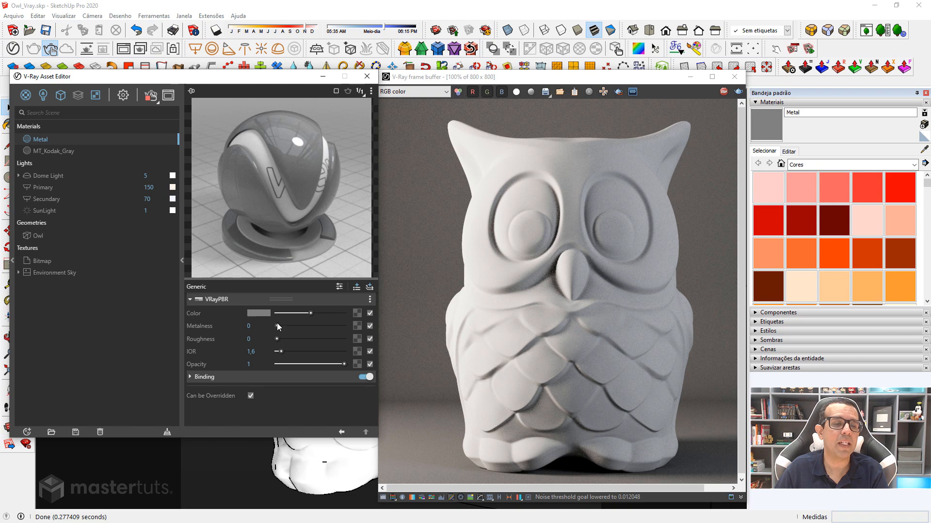
Step: Set the Metal material's Metalness to 1 and assign the material to the Owl proxy geometry
left_click_drag(277, 327, 349, 328)
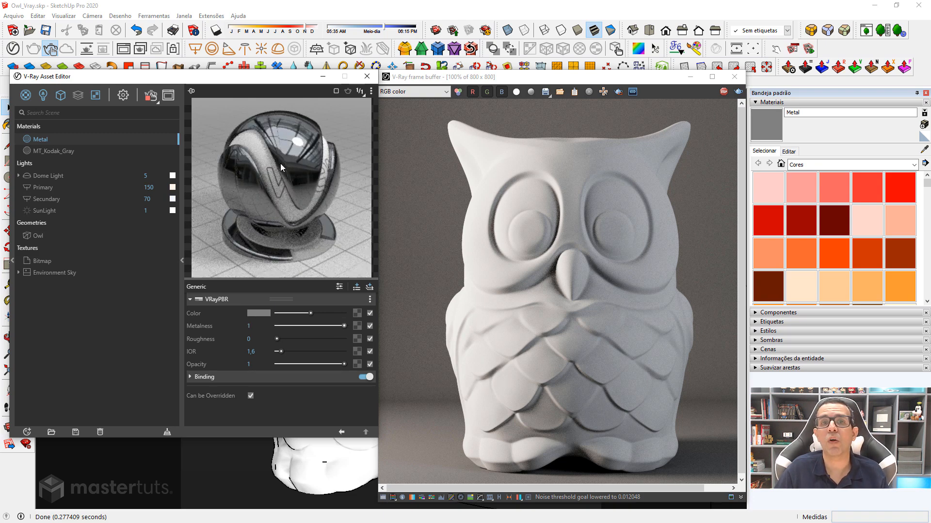
left_click(43, 236)
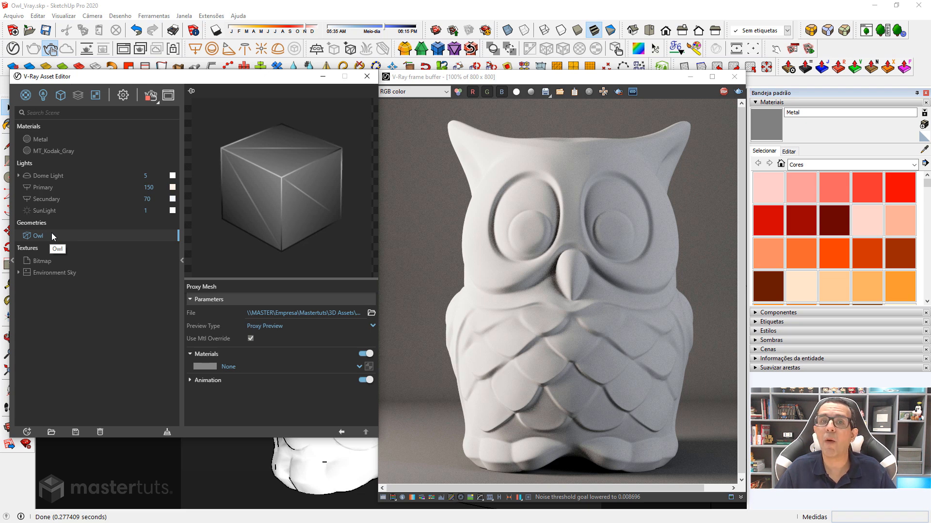
left_click_drag(42, 139, 368, 366)
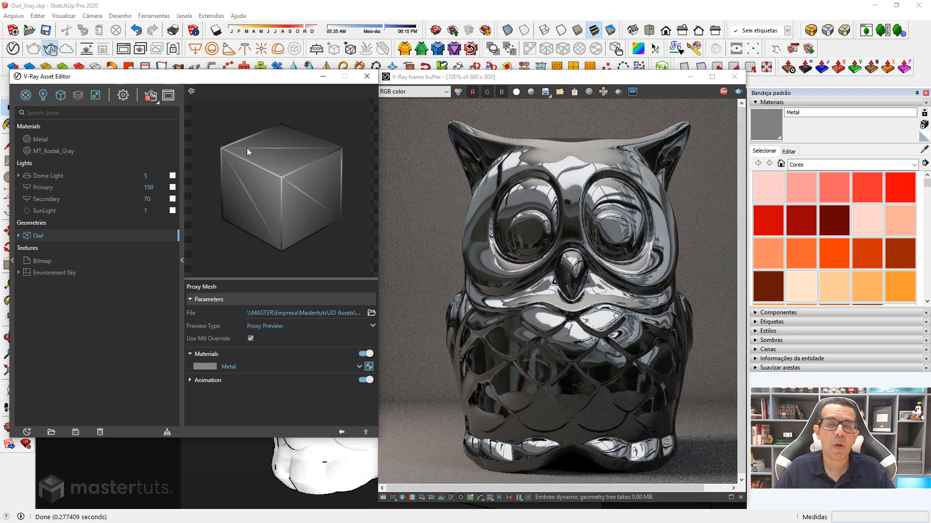
Step: Try roughness values of 0.2, 0 and 1 on the Metal material, and settle on 0.1
left_click(40, 140)
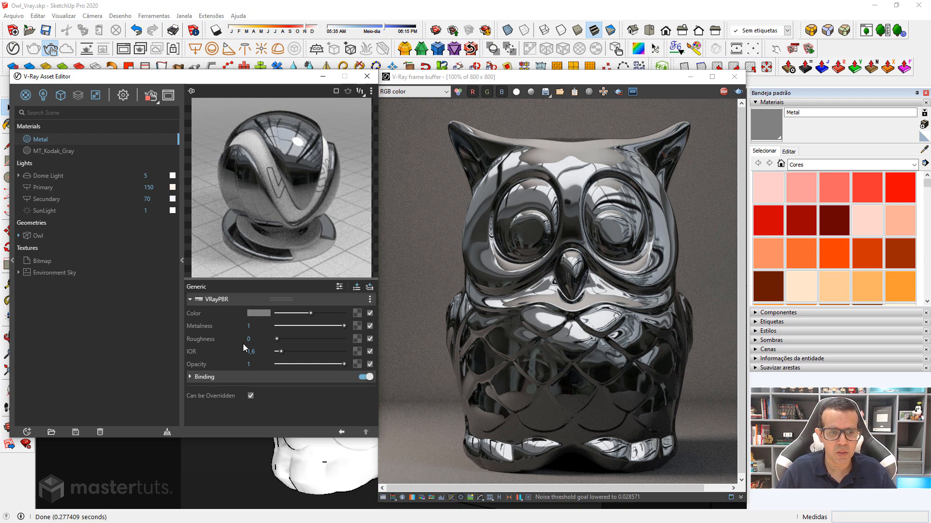
left_click_drag(277, 339, 290, 339)
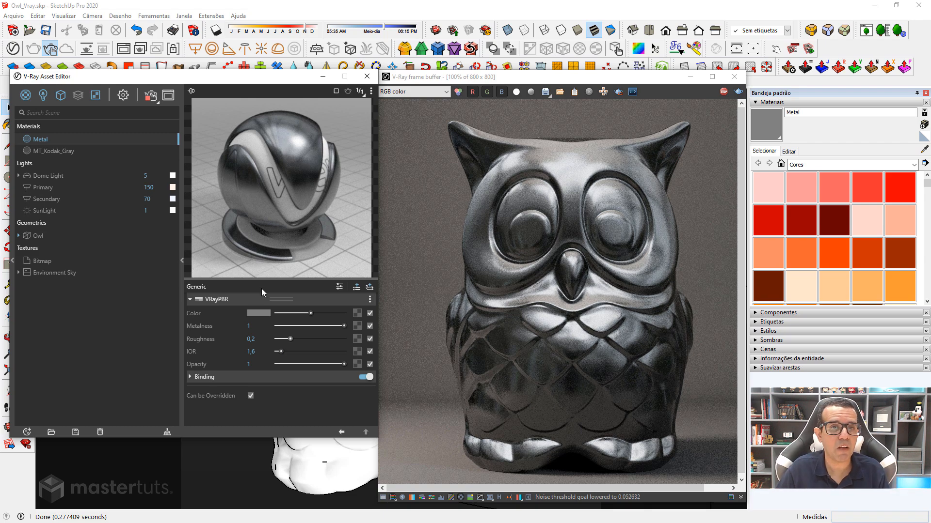
left_click(277, 340)
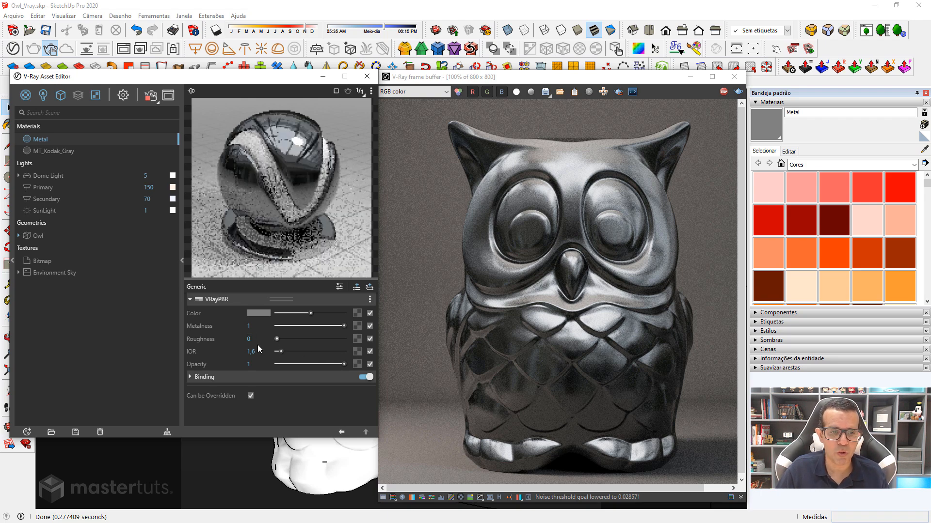
left_click_drag(277, 340, 350, 341)
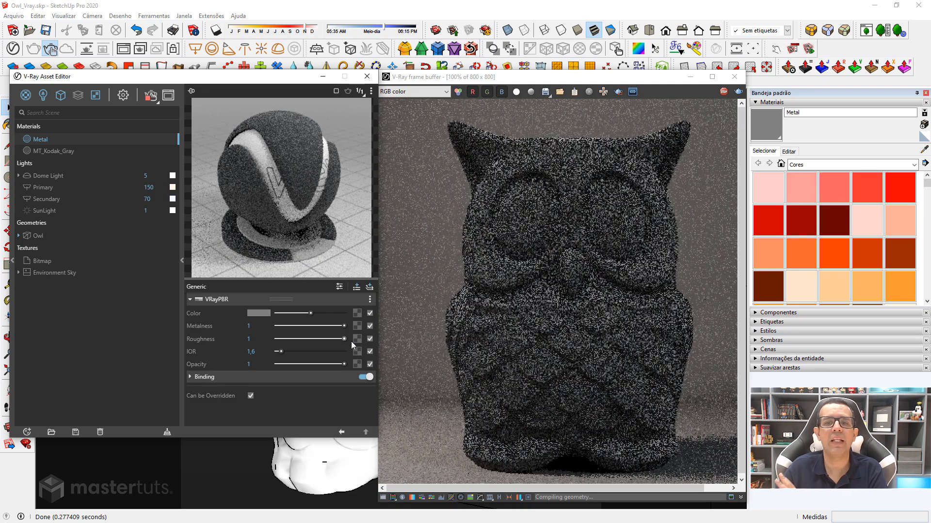
left_click_drag(351, 342, 285, 338)
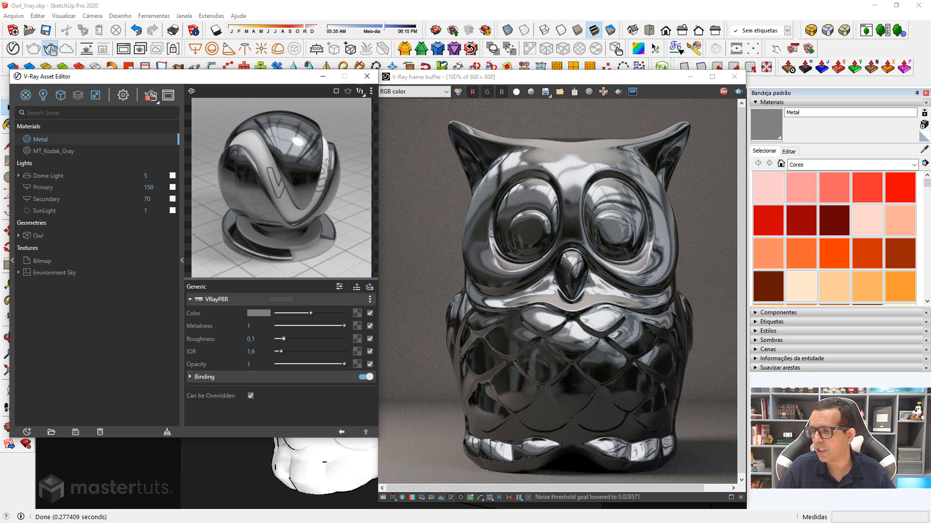
Step: Consult the metals RGB table image and set the Metal material's color to gold with RGB 254, 226, 146
left_click_drag(930, 77, 512, 65)
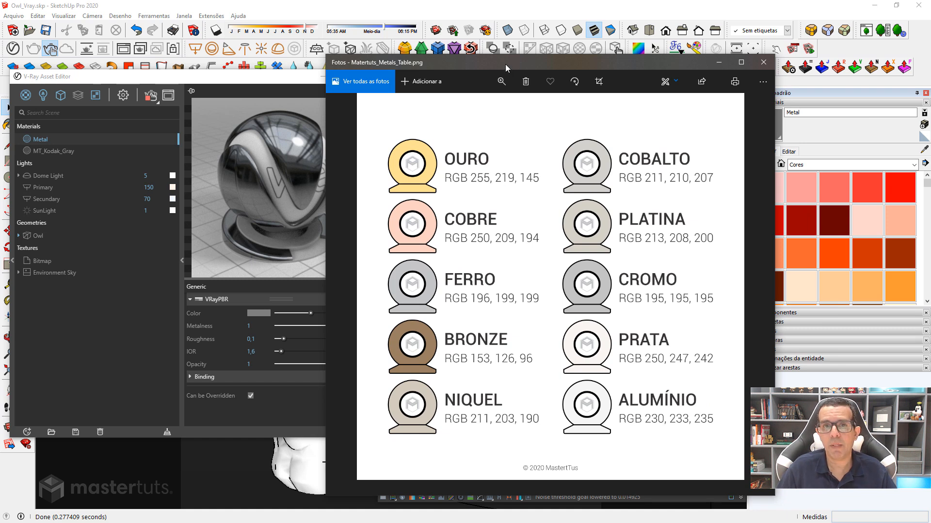
left_click_drag(507, 63, 526, 62)
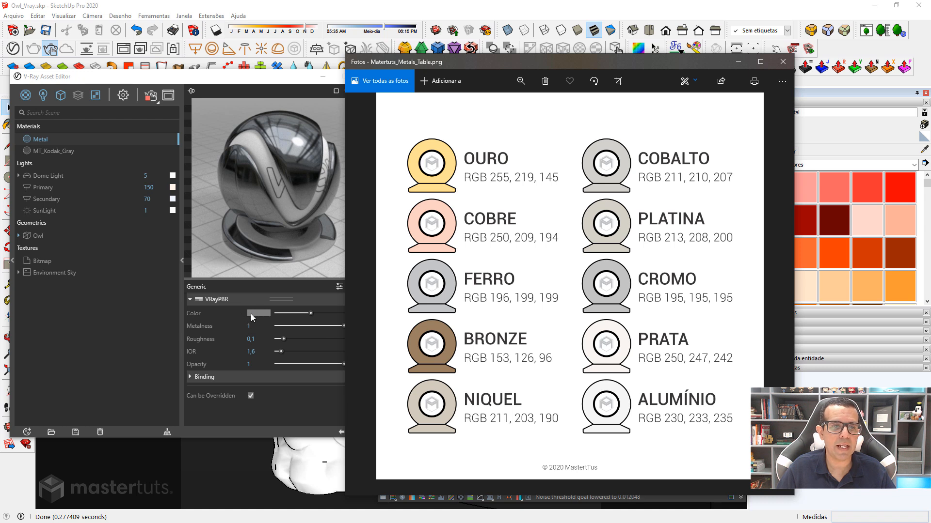
mouse_move(261, 313)
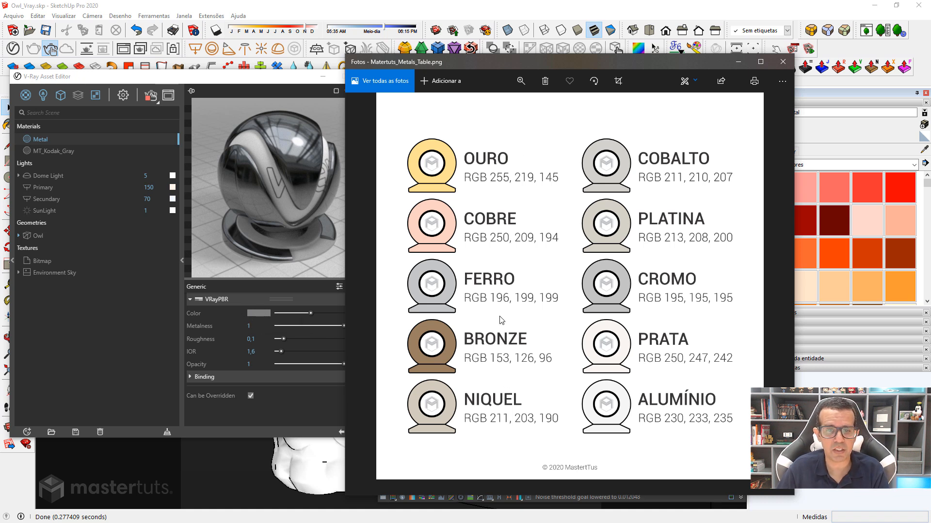
mouse_move(495, 61)
left_mouse_down()
mouse_move(437, 63)
mouse_move(930, 62)
left_mouse_up()
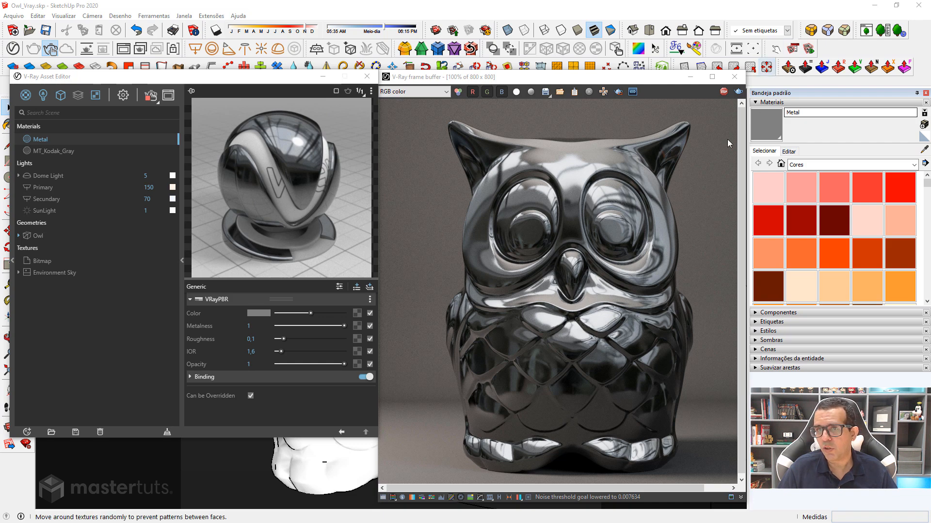
left_click(789, 151)
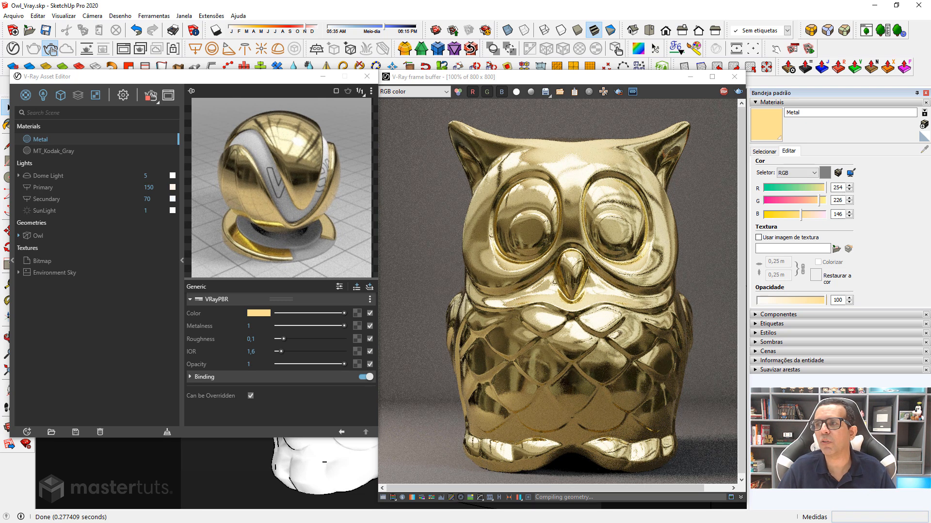
Step: Change the Metal material's color to copper with RGB 250, 209, 195, using the metals table image as reference
left_click_drag(930, 72, 722, 71)
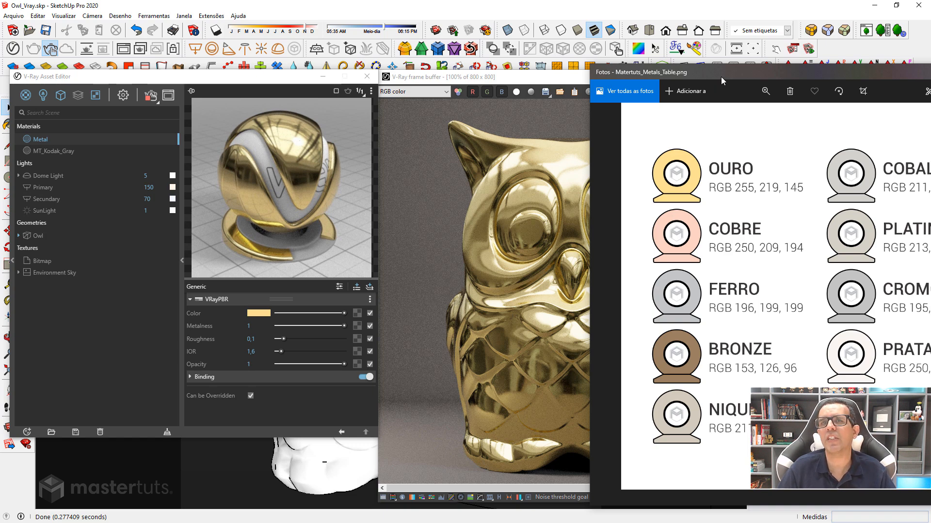
left_click_drag(720, 77, 930, 76)
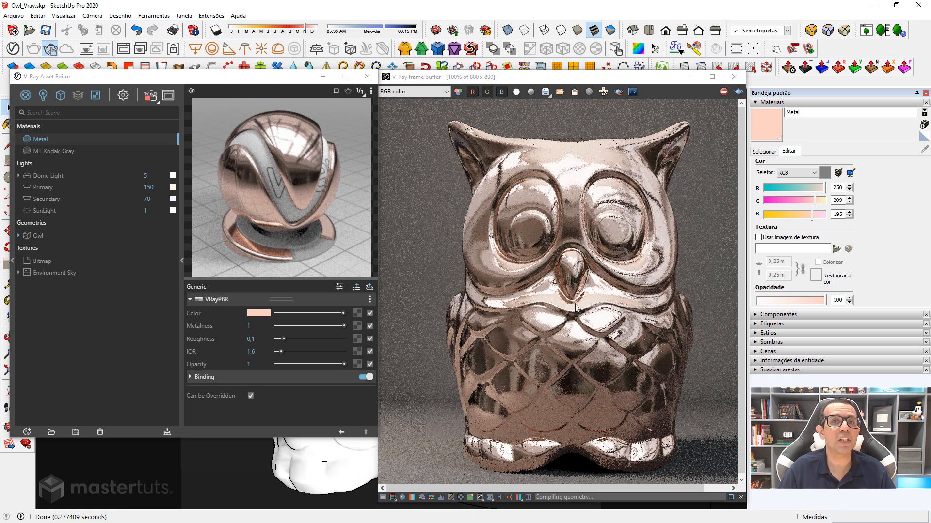
mouse_move(930, 82)
left_mouse_down()
mouse_move(811, 95)
mouse_move(429, 41)
left_mouse_up()
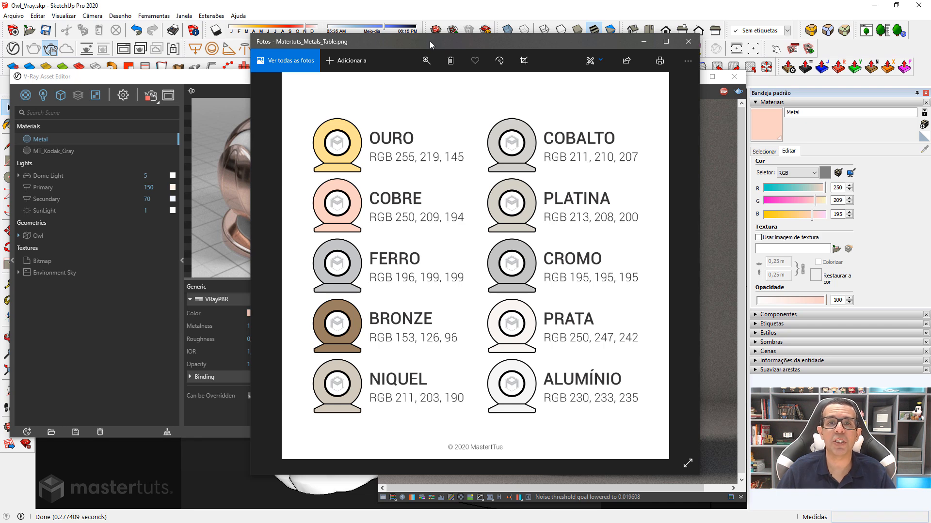
left_click_drag(429, 41, 930, 26)
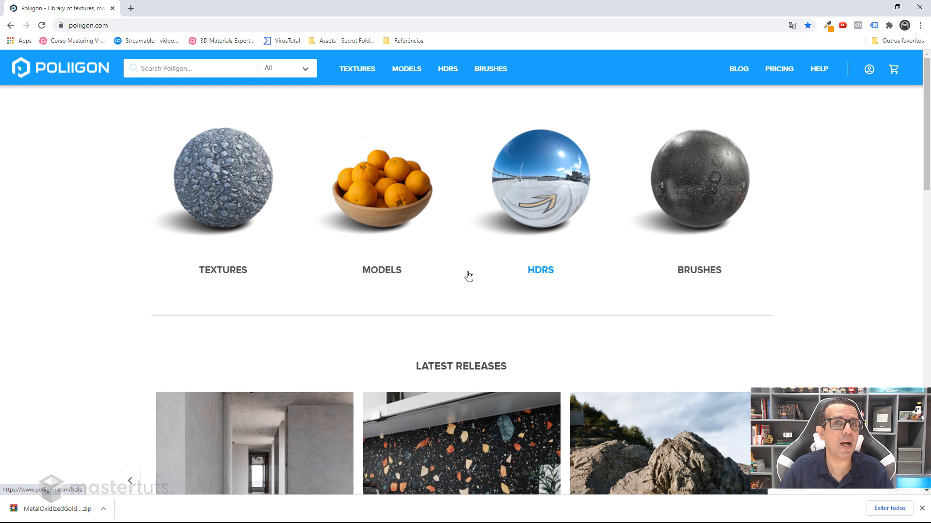
Step: Switch to the Poliigon website in the browser and show its Metal category of textures
left_click(363, 69)
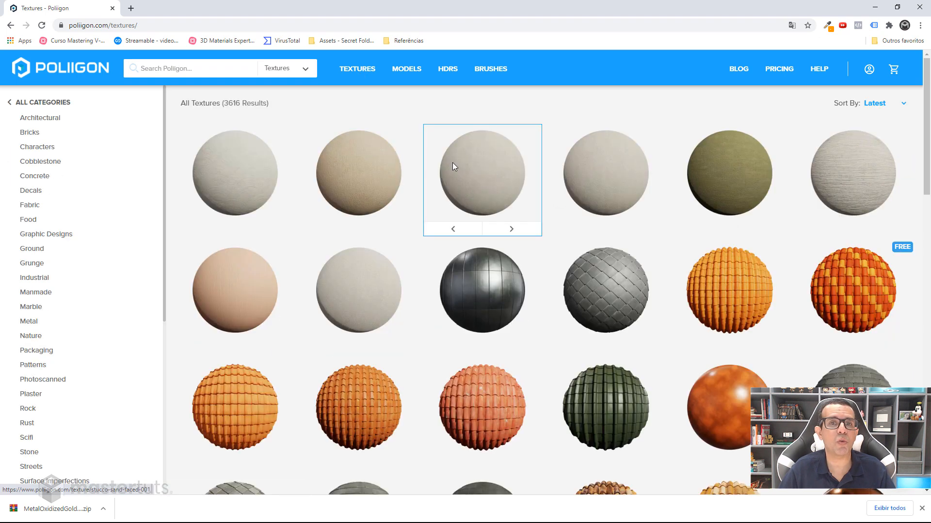
scroll(98, 332, "down", 5)
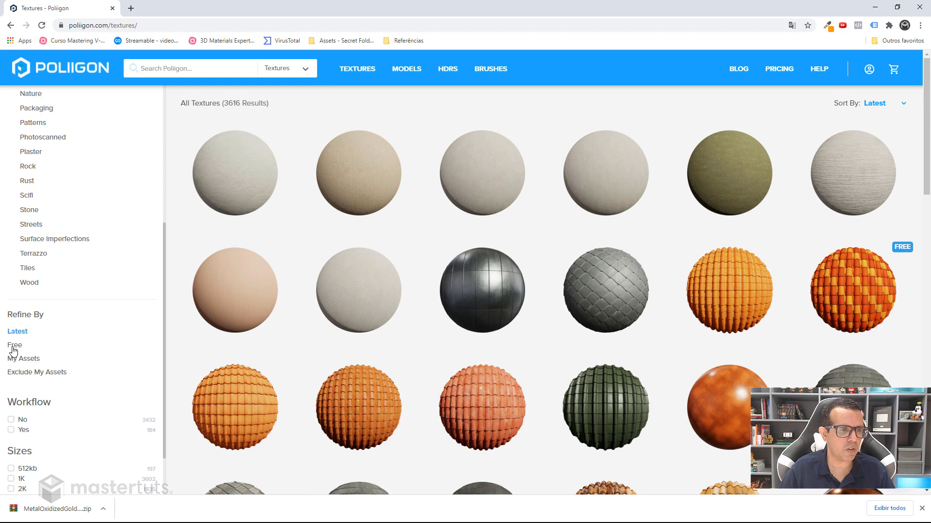
mouse_move(205, 283)
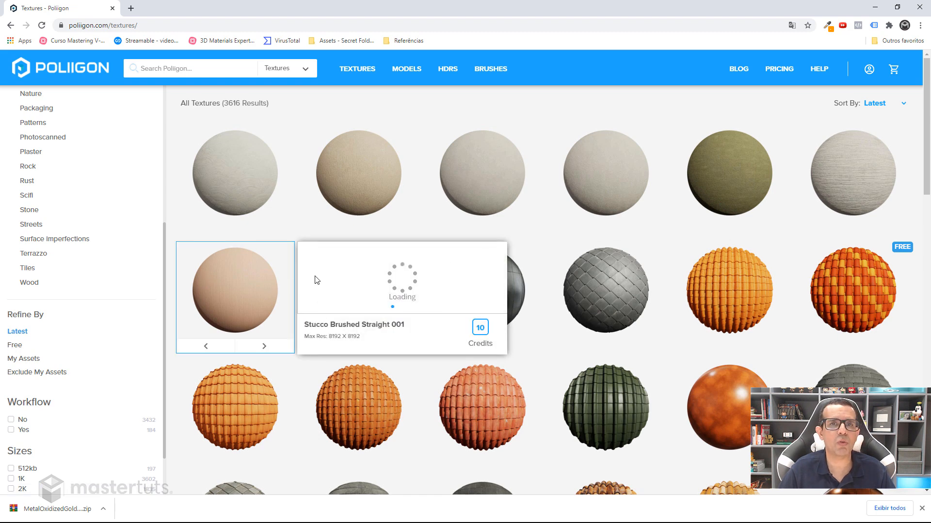
scroll(38, 220, "up", 1)
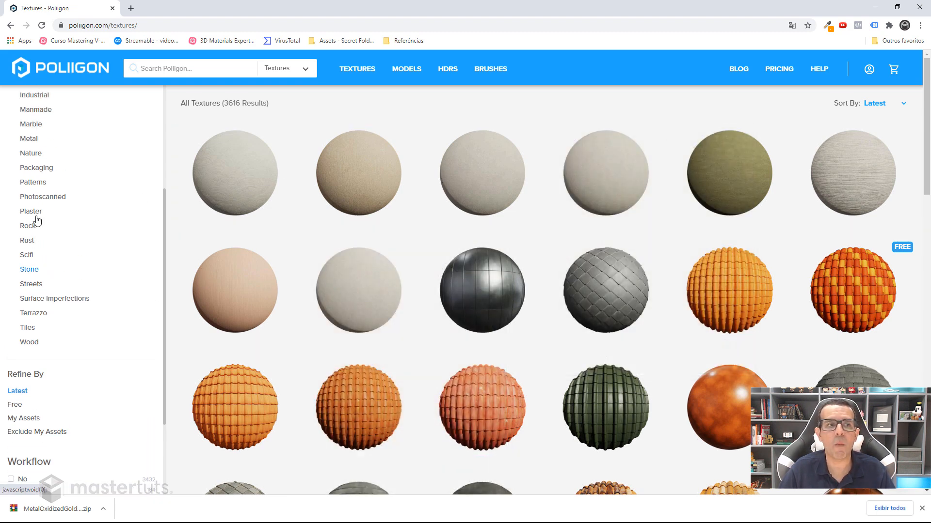
scroll(37, 221, "up", 3)
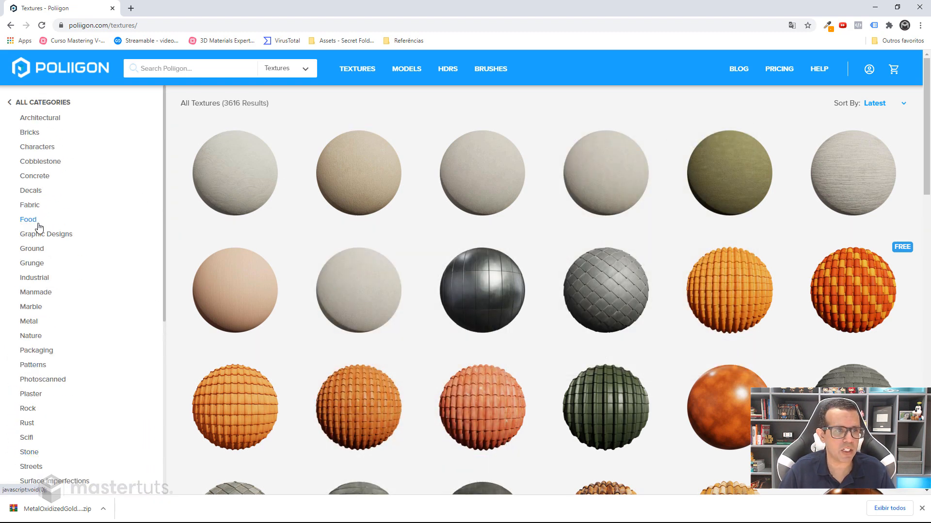
left_click(29, 322)
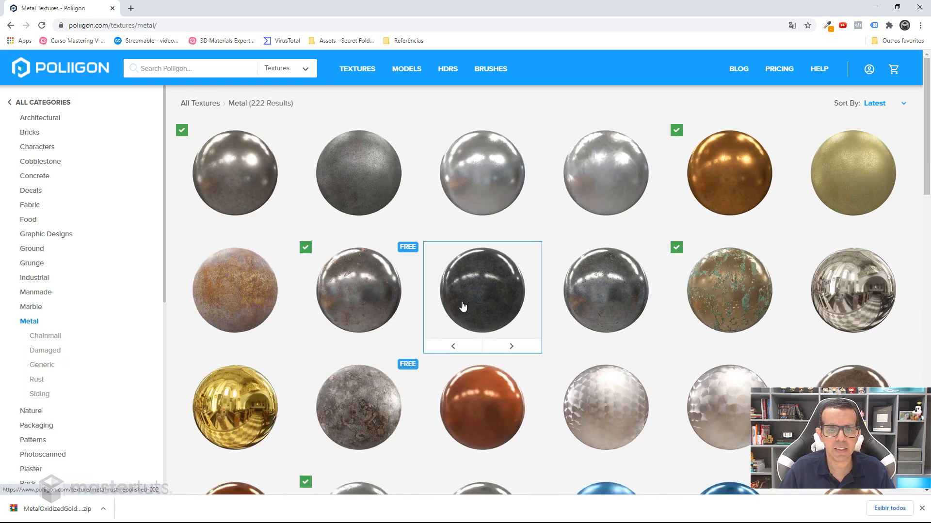
Step: Open the Metal Oxidized Gold Plating 001 texture and set its download workflow to METALNESS and resolution to 4K
mouse_move(738, 290)
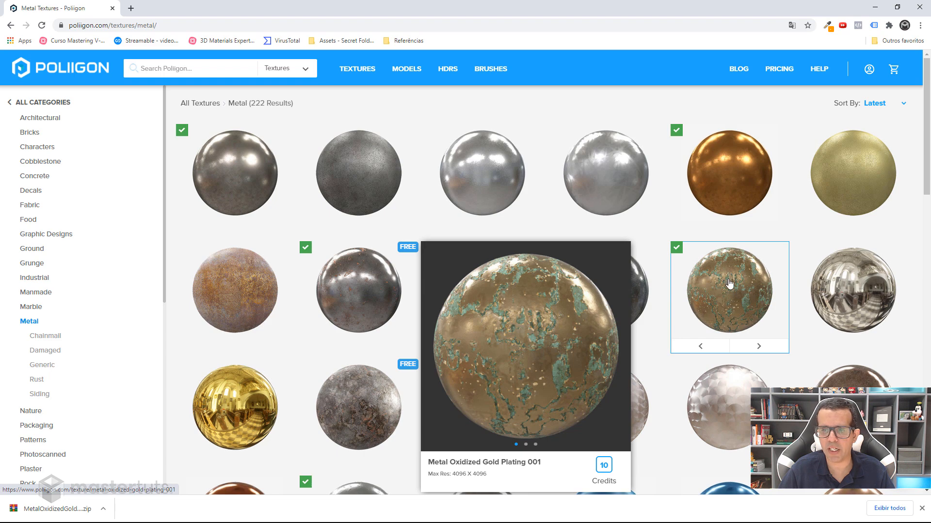
left_click(732, 296)
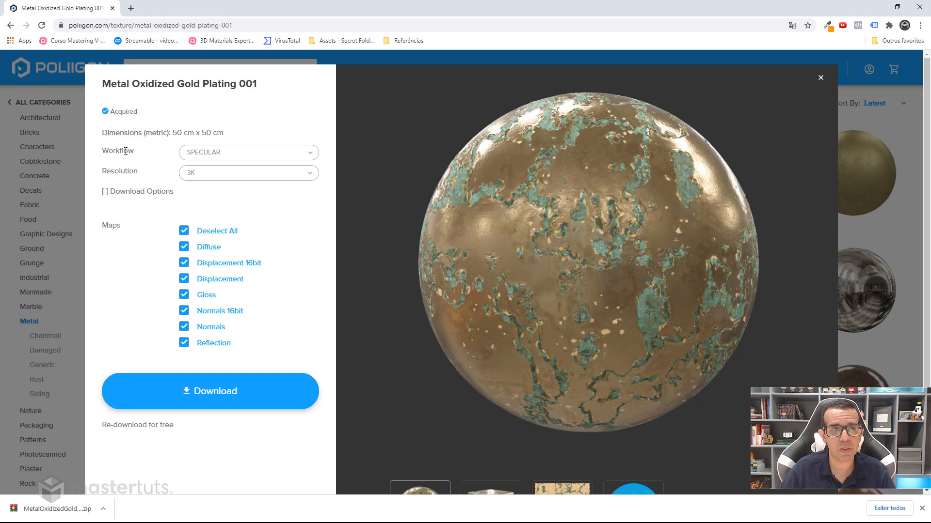
left_click(226, 159)
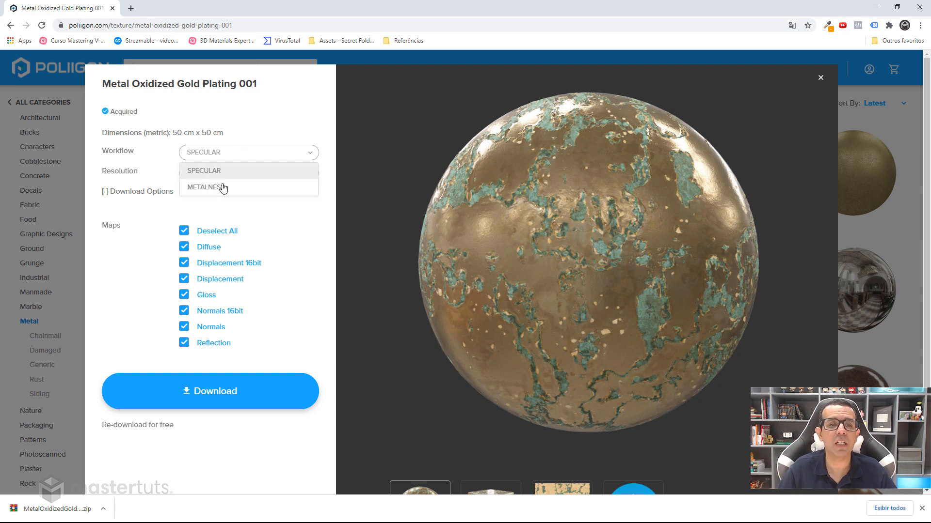
left_click(224, 189)
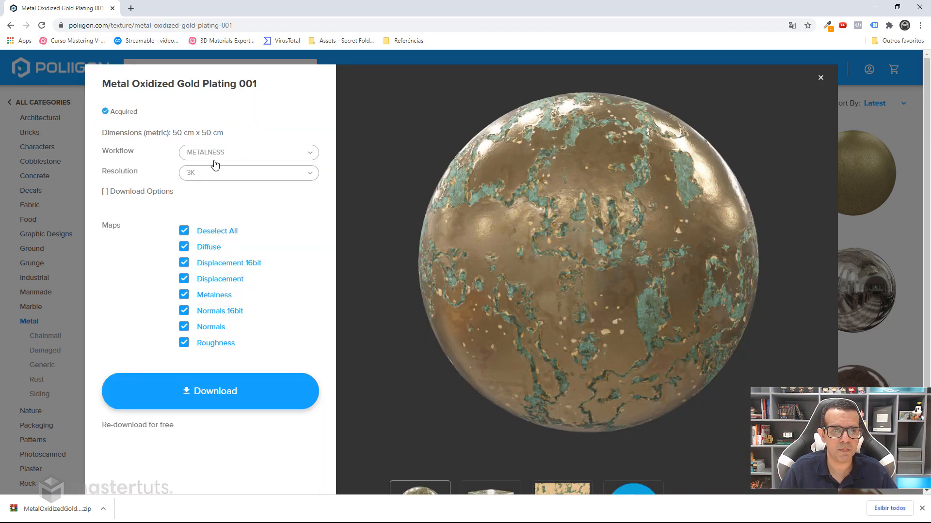
left_click(193, 176)
left_click(196, 240)
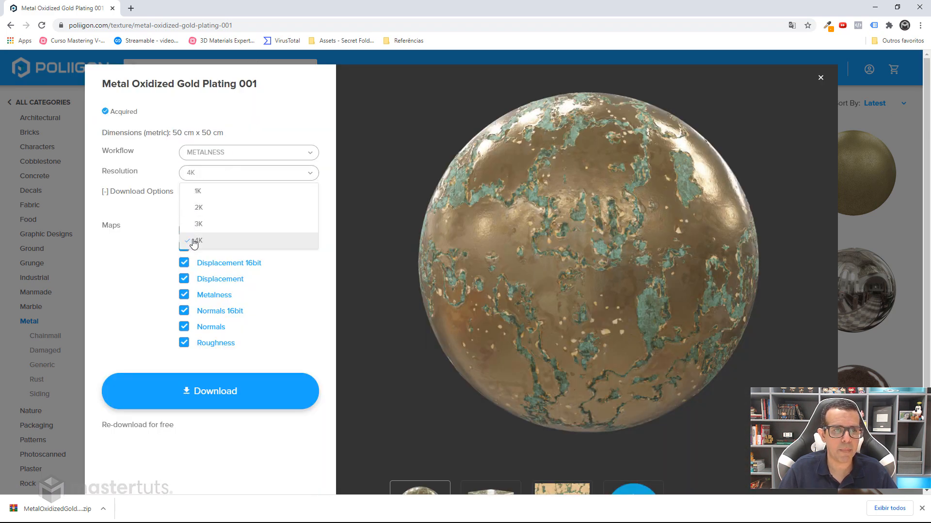
left_click(156, 236)
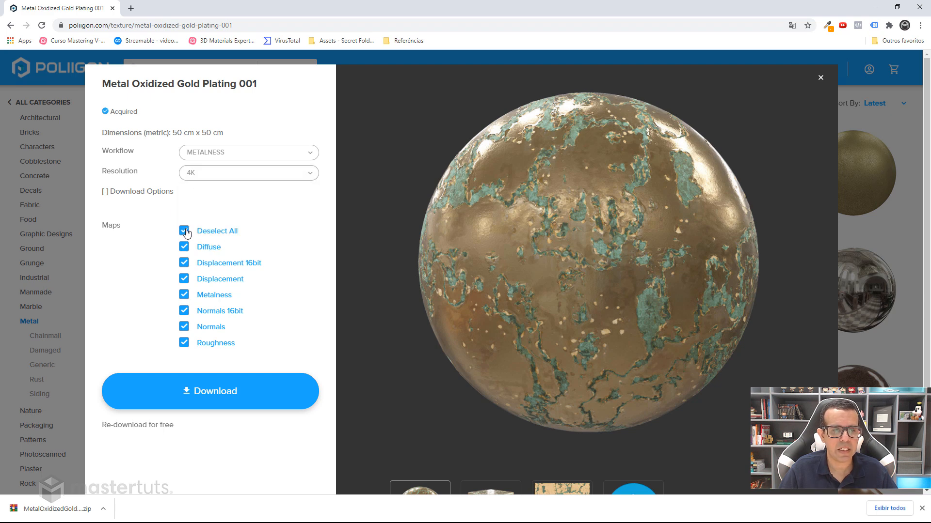
Step: Limit the texture download to the Diffuse, Displacement 16bit, Metalness, Normals 16bit and Roughness maps, and download it
left_click(186, 232)
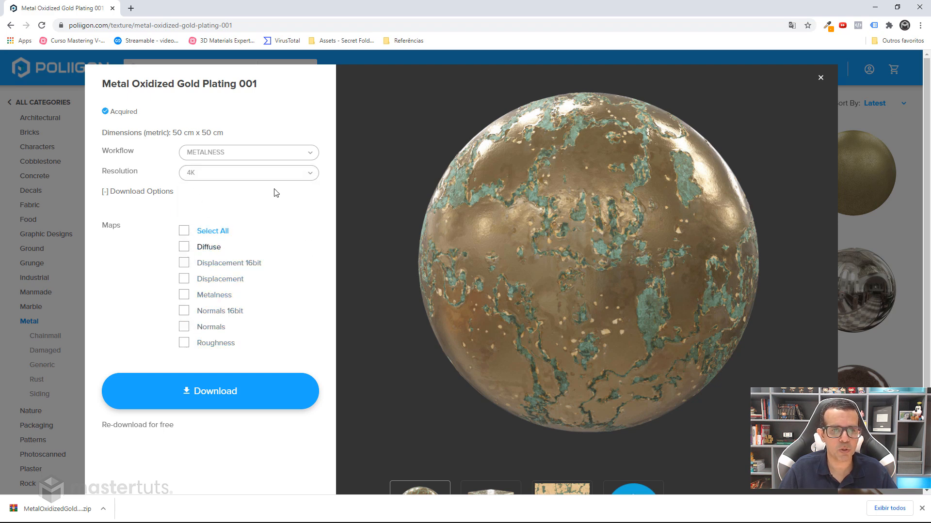
left_click(188, 249)
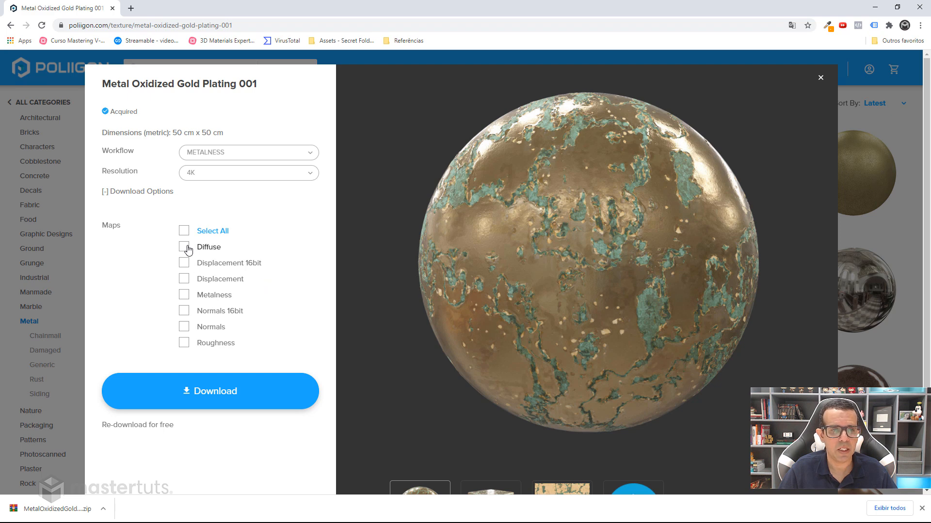
left_click(184, 264)
left_click(186, 296)
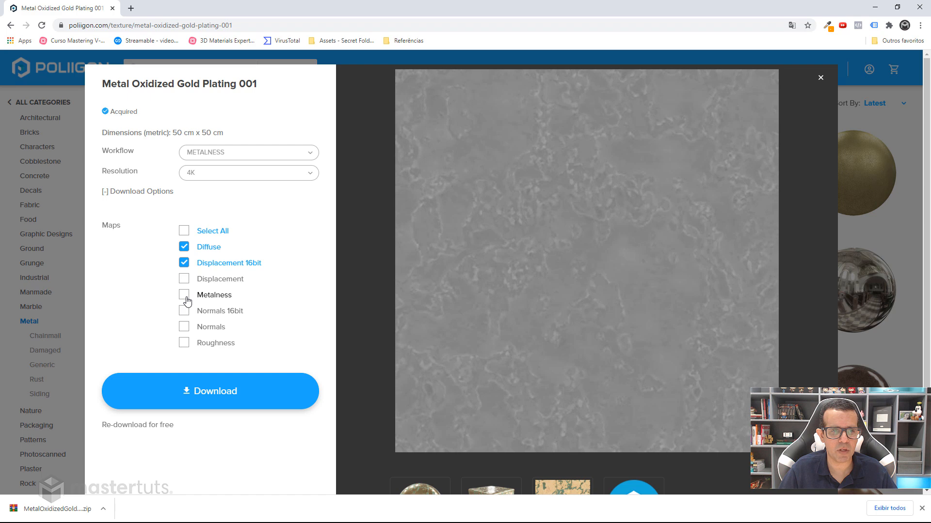
left_click(185, 310)
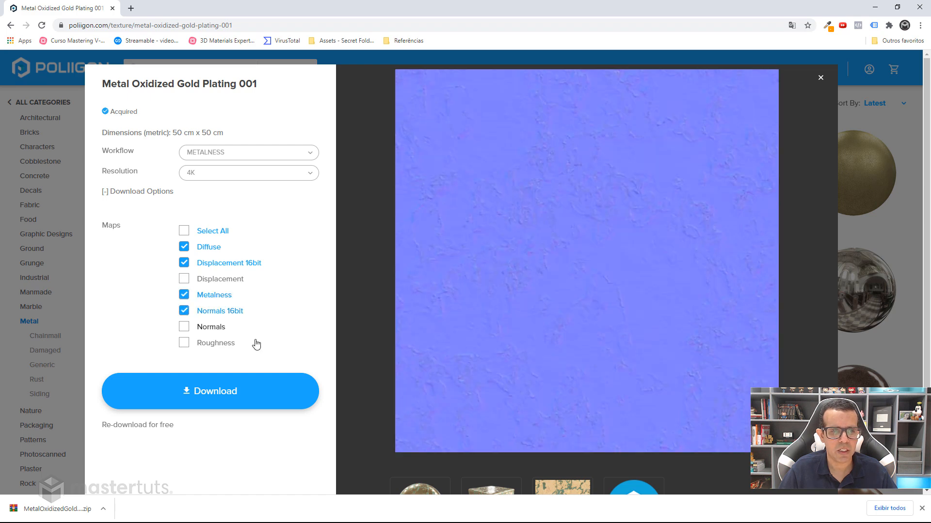
left_click(185, 344)
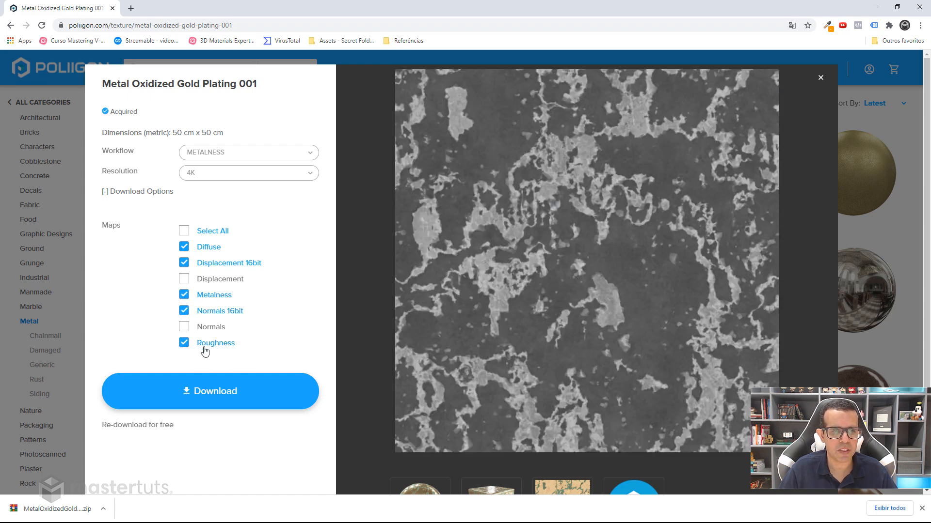
left_click(219, 297)
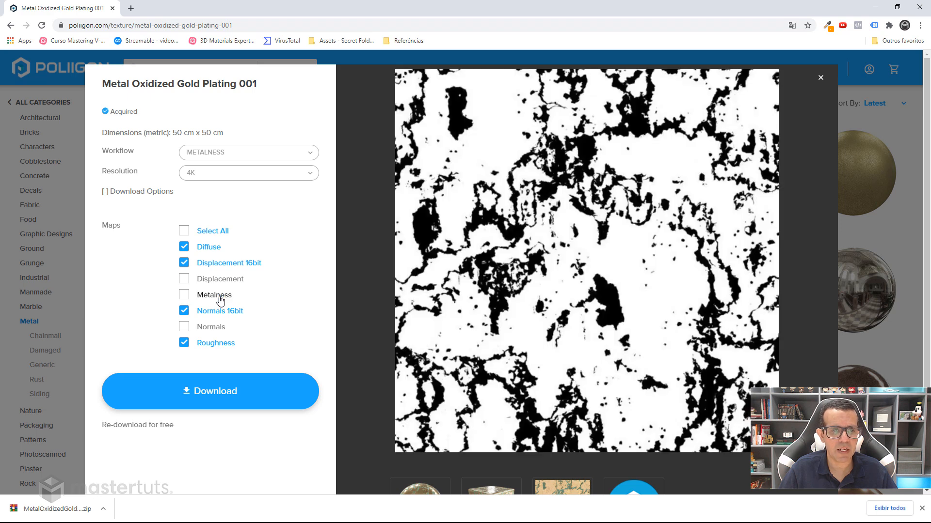
left_click(208, 295)
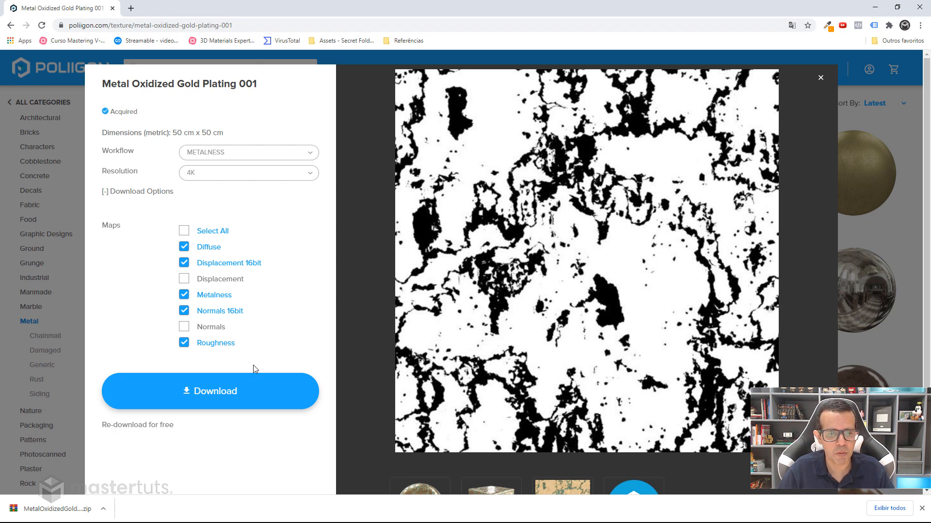
left_click(225, 388)
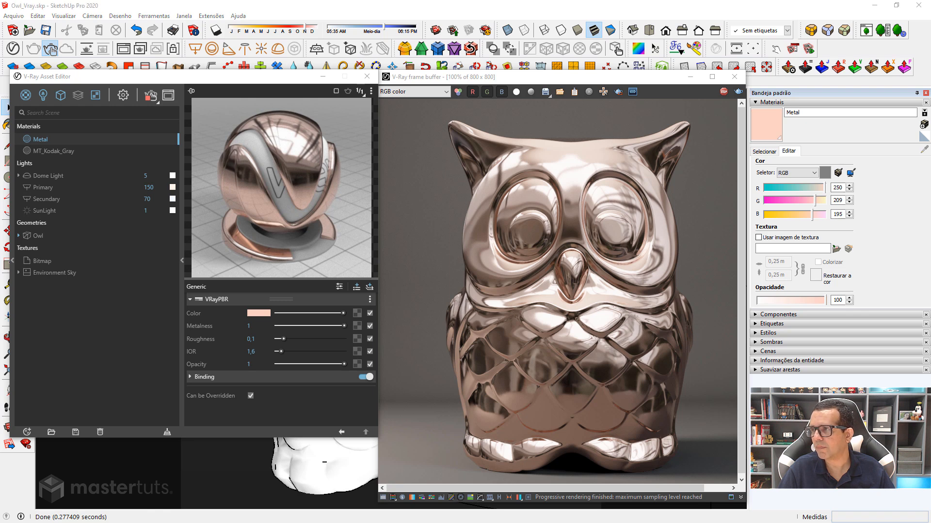
Step: Switch to the Downloads folder, extract MetalOxidizedGoldPlating001.zip there and open its METALNESS/4K folder beside the material settings
key("alt+Tab")
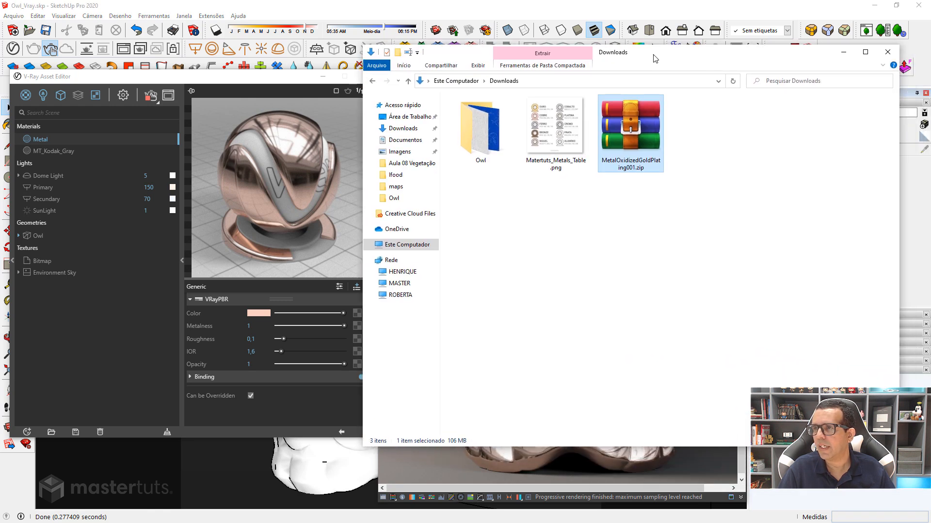
right_click(633, 127)
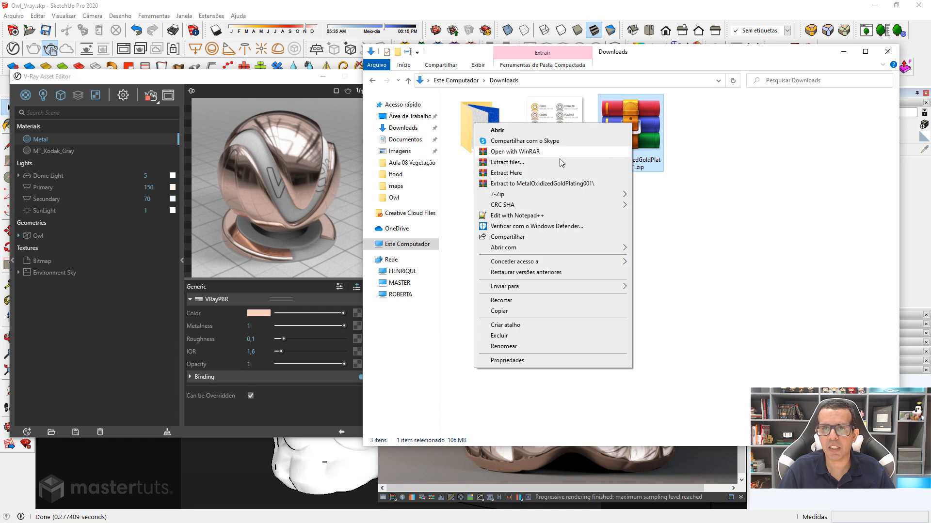
left_click(536, 176)
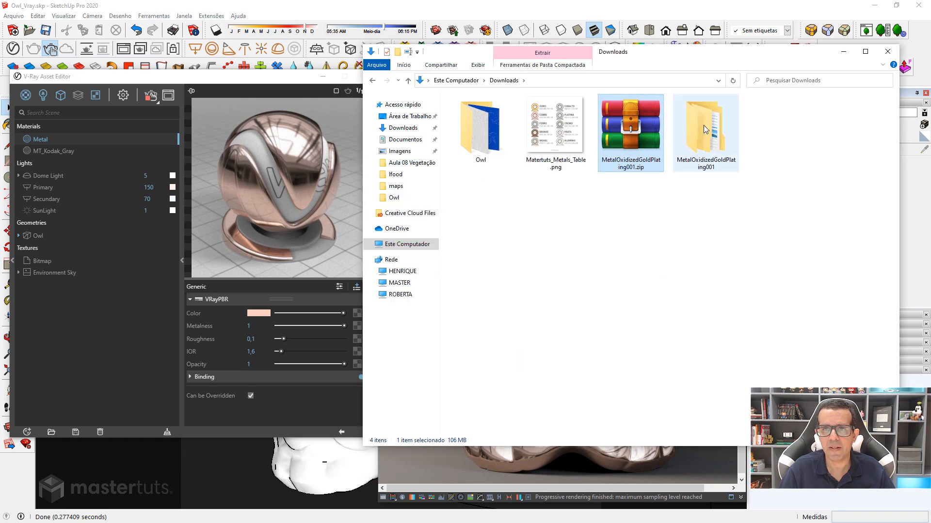
double_click(698, 141)
double_click(475, 112)
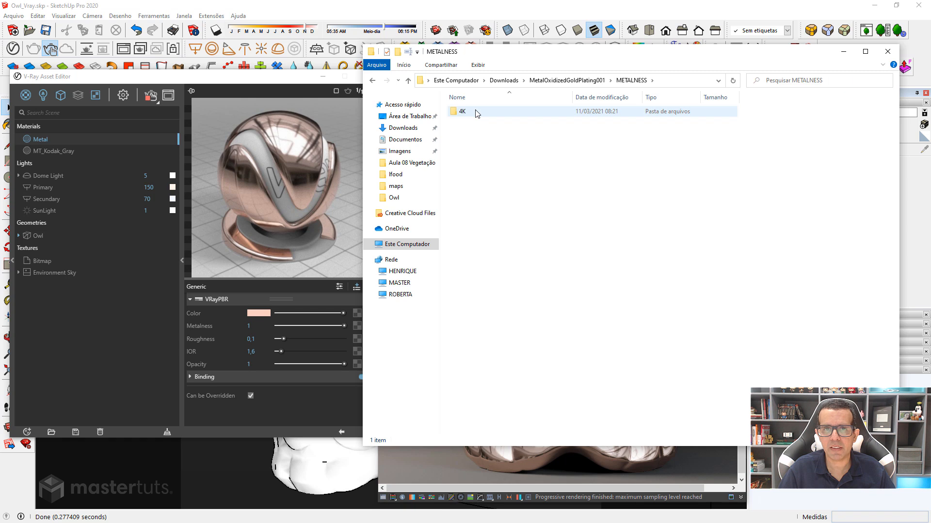
double_click(468, 115)
left_click_drag(540, 55, 557, 79)
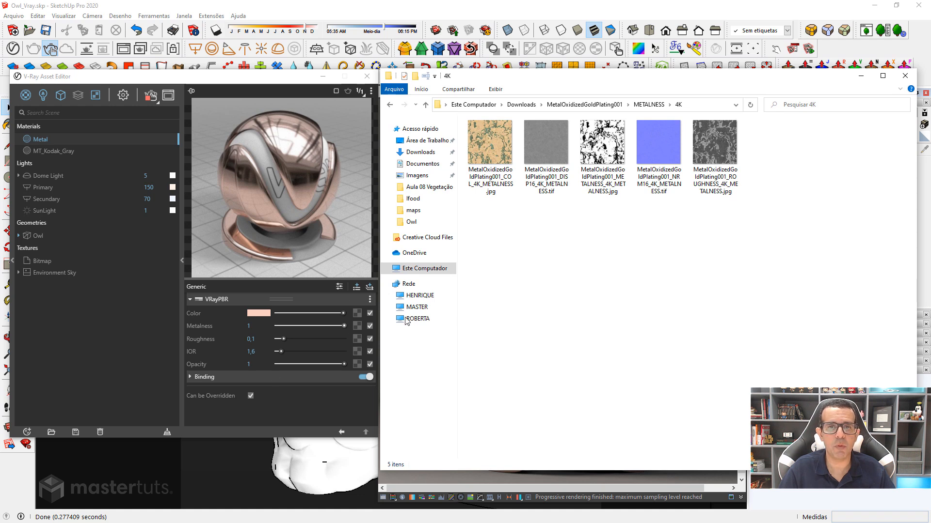
Step: Load the COL image into the Metal material's Color texture slot and the METALNESS image into its Metalness slot
left_click_drag(498, 142, 356, 314)
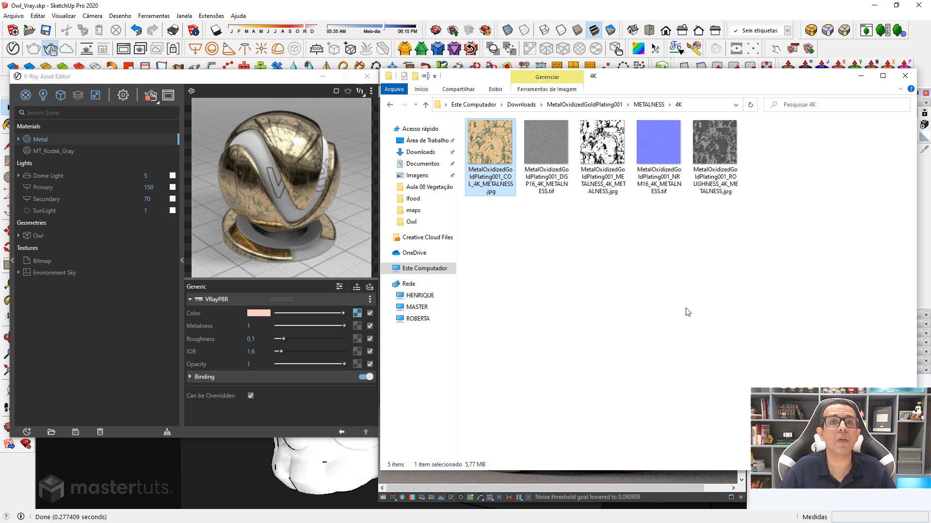
left_click(603, 156)
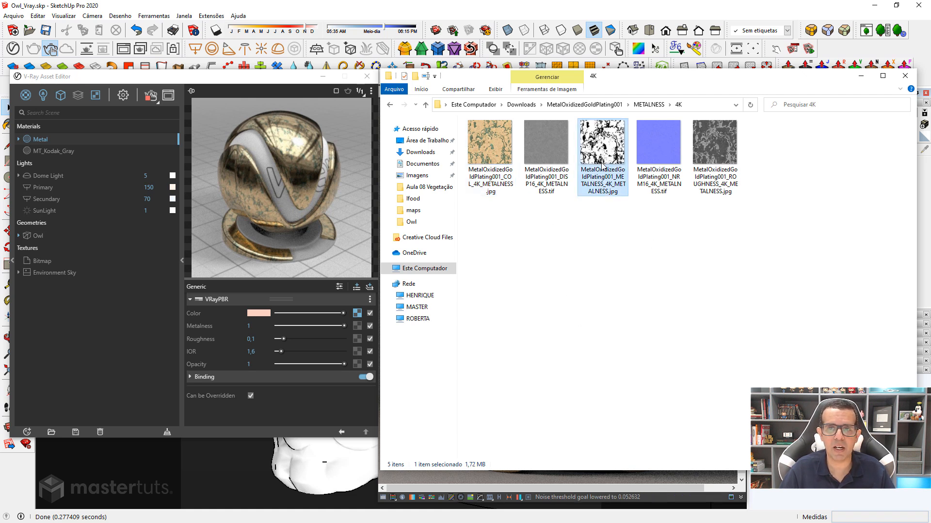
left_click_drag(603, 154, 359, 331)
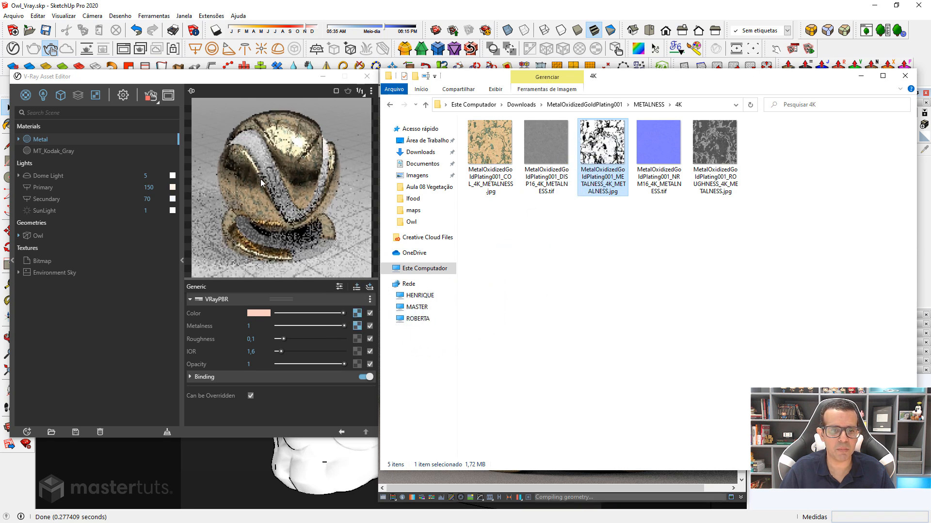
Step: Set the metalness bitmap's color space to Rendering Space (Linear) and return to the Metal material
left_click(357, 326)
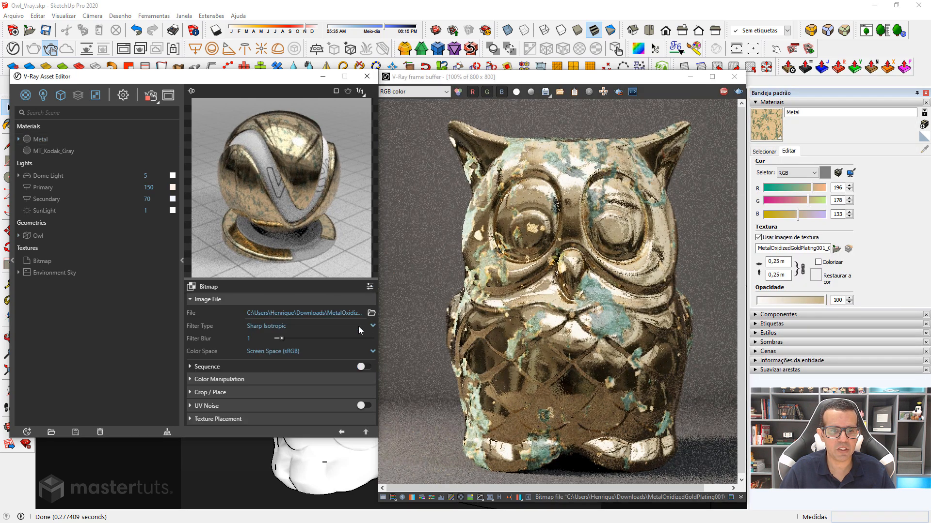
left_click(274, 328)
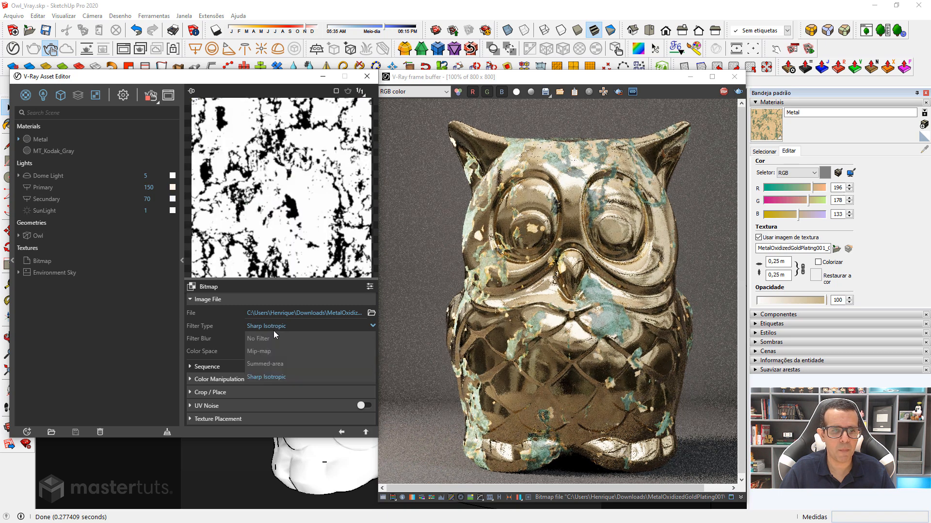
left_click(237, 354)
left_click(260, 356)
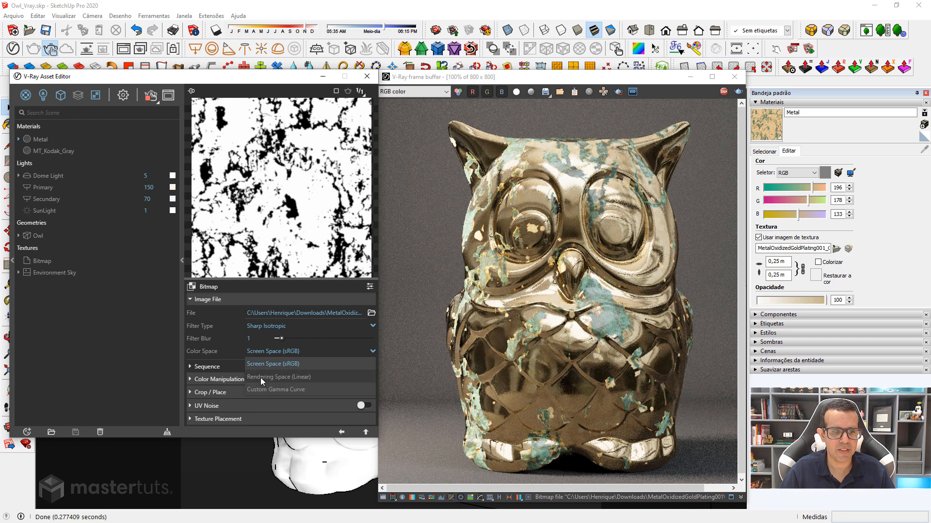
left_click(261, 377)
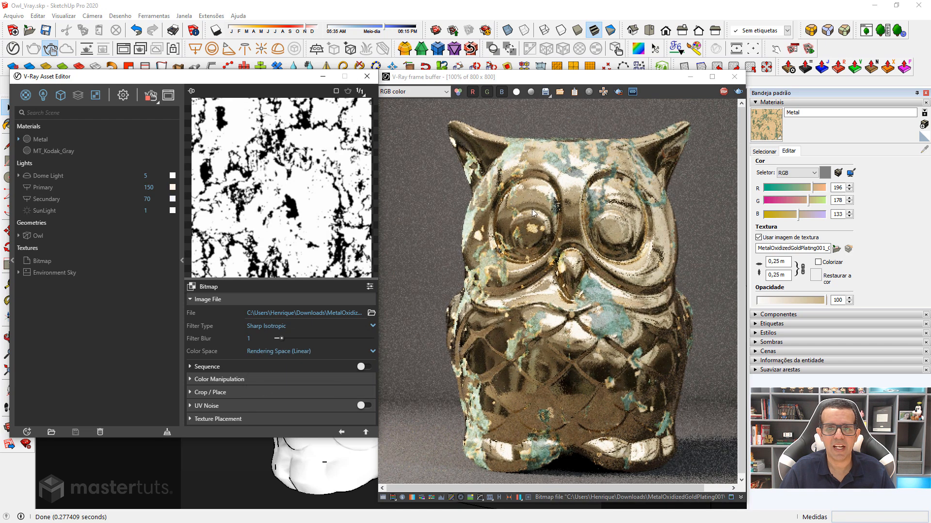
left_click(341, 433)
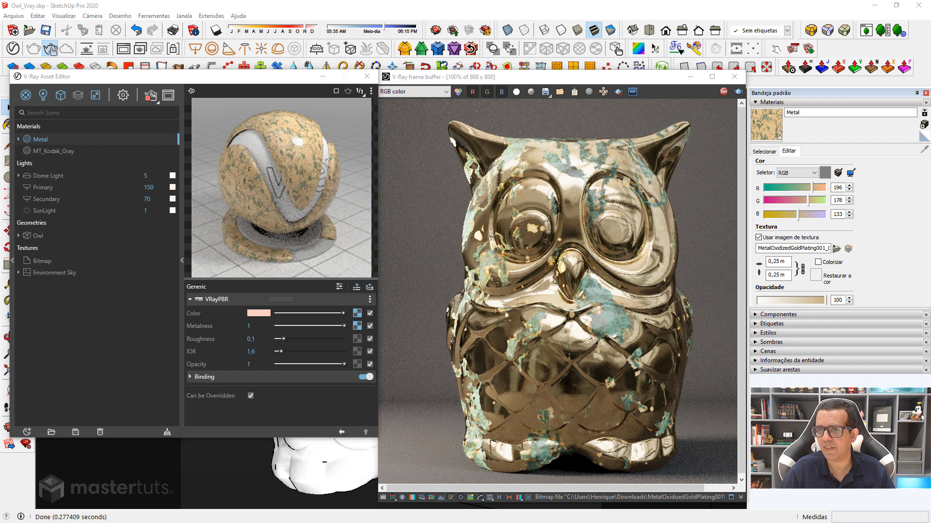
Step: Load the ROUGHNESS image from the 4K folder into the Roughness slot and set its color space to Rendering Space (Linear)
key("alt+Tab")
mouse_move(776, 79)
left_mouse_down()
mouse_move(727, 78)
mouse_move(769, 72)
left_mouse_up()
left_click_drag(707, 136, 357, 342)
left_click(359, 341)
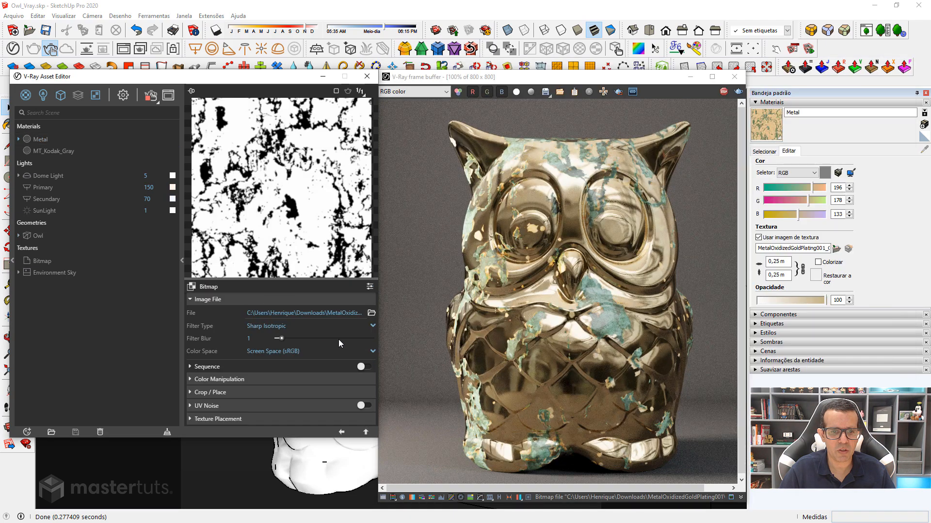
left_click(294, 352)
left_click(293, 377)
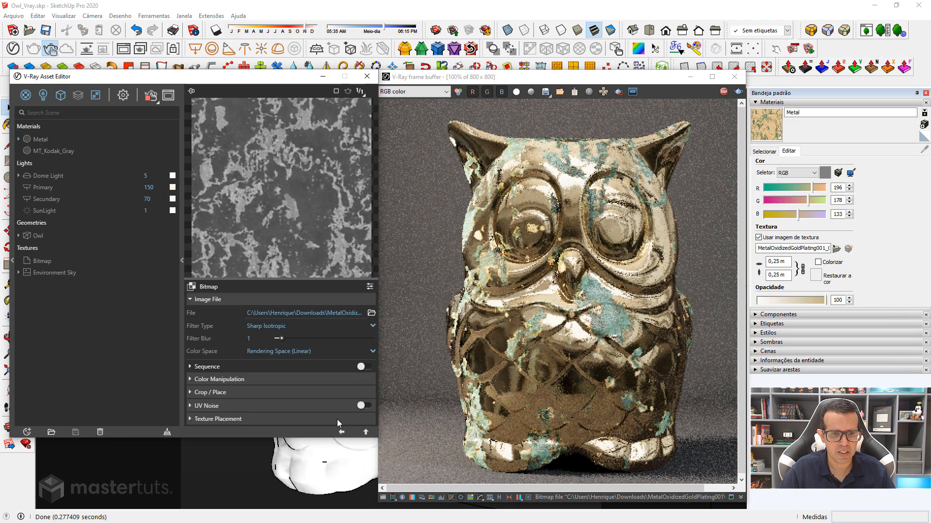
left_click(342, 433)
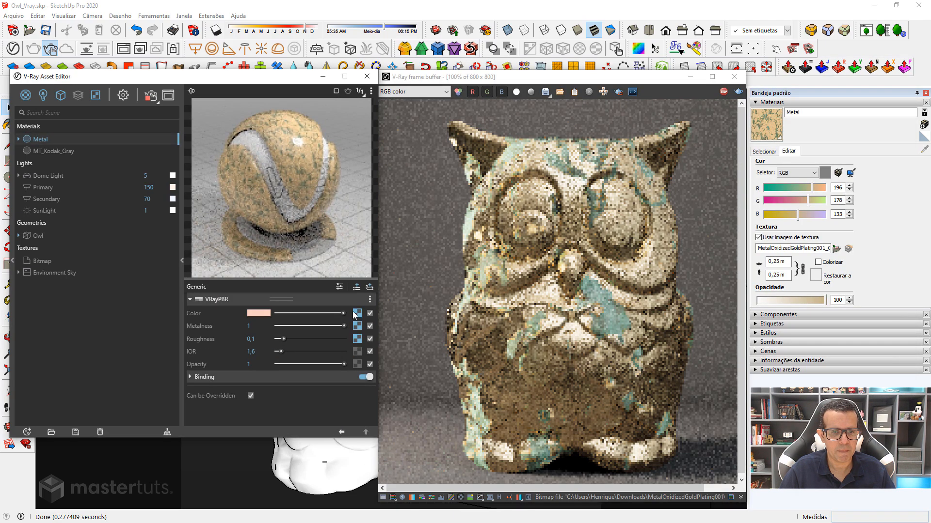
Step: Add the Bump and Displacement attributes to the Metal material
left_click(369, 287)
left_click(315, 306)
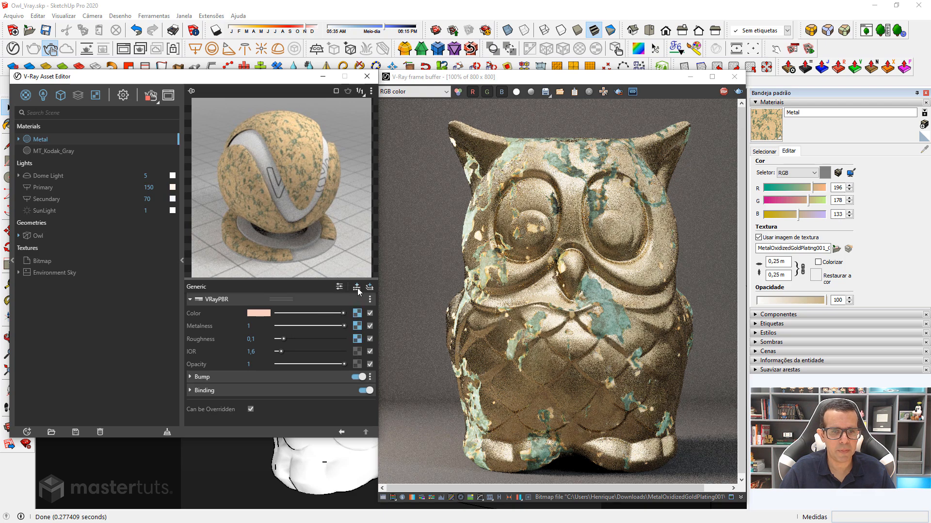
left_click(358, 288)
left_click(315, 322)
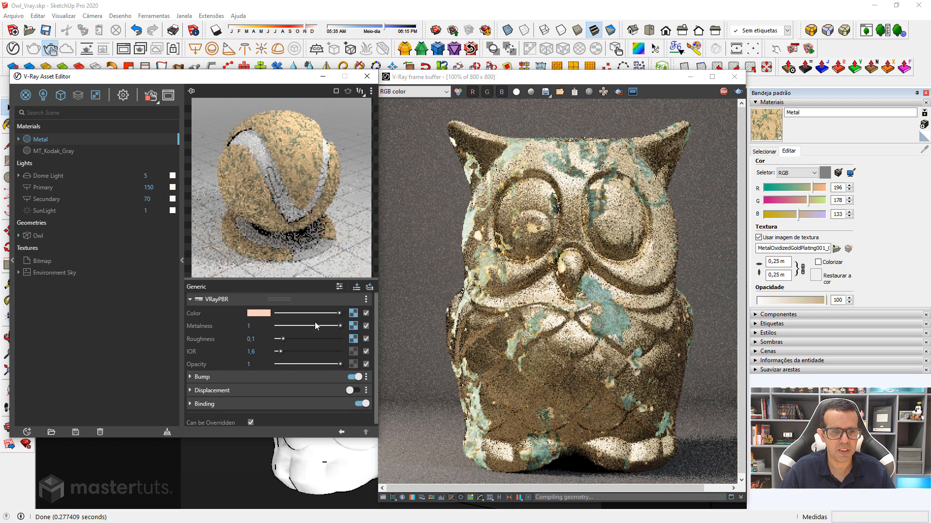
Step: Set the bump mode to Normal Map and load the NRM16 image from the 4K folder as its texture
left_click(260, 376)
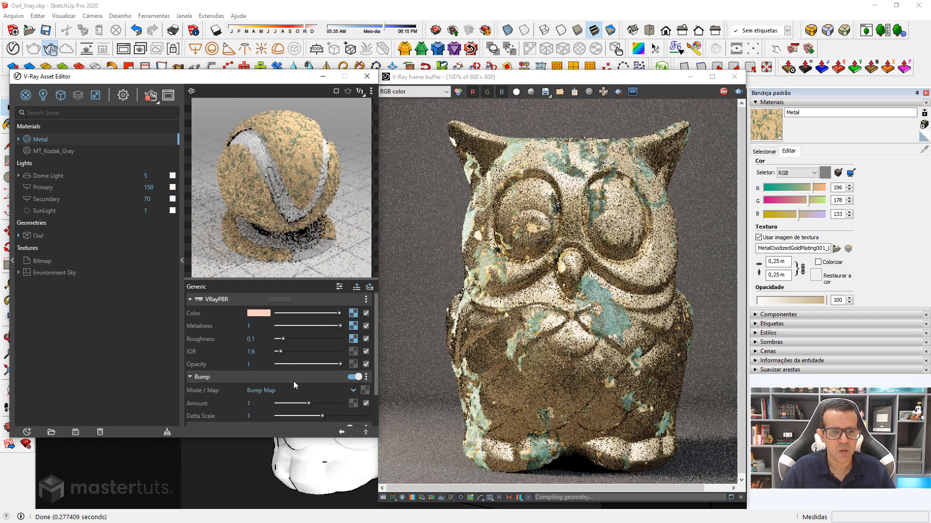
left_click(269, 391)
left_click(257, 381)
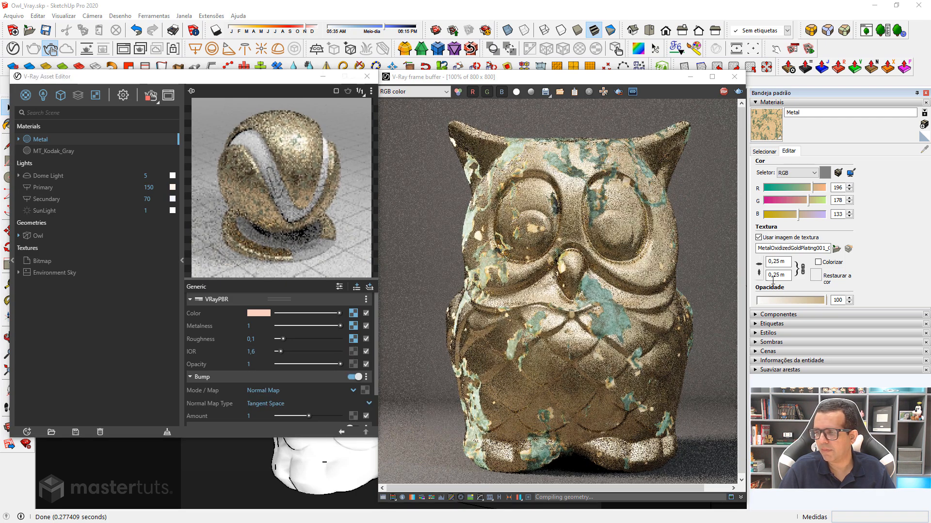
key("alt+Tab")
left_click_drag(655, 157, 365, 392)
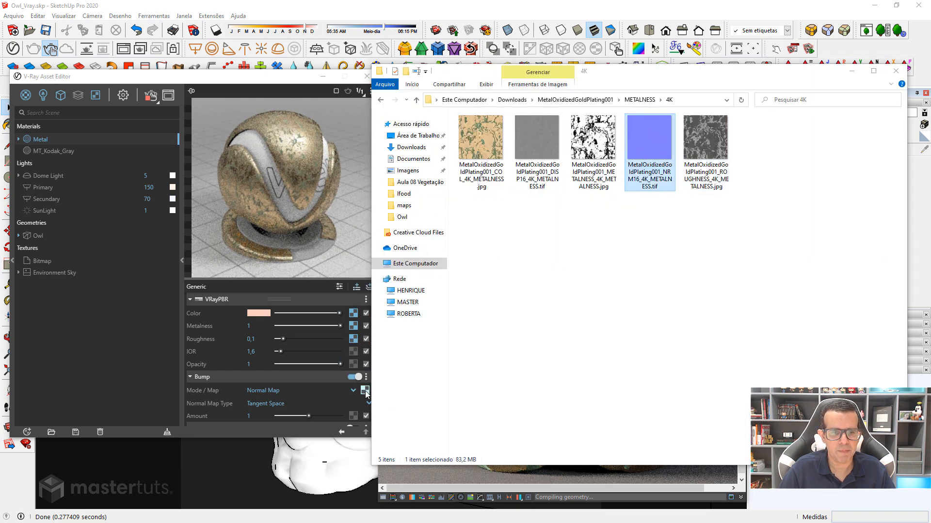
Step: Set the normal map bitmap's color space to Rendering Space (Linear) and its filter type to No Filter
left_click(365, 391)
left_click(263, 352)
left_click(264, 366)
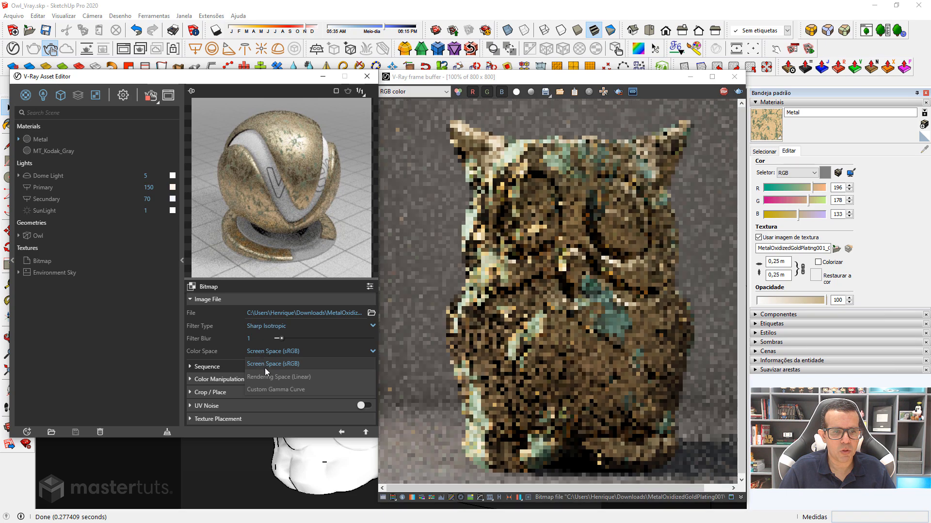
left_click(267, 328)
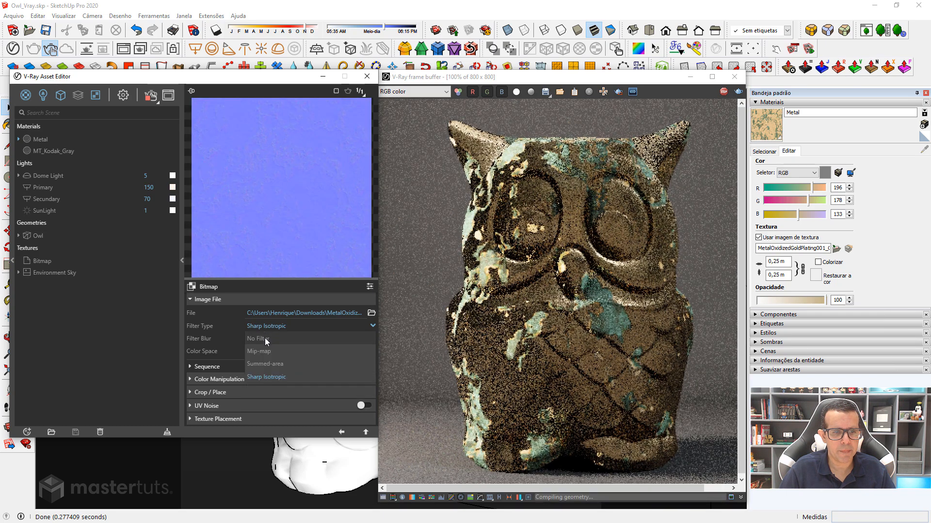
left_click(265, 338)
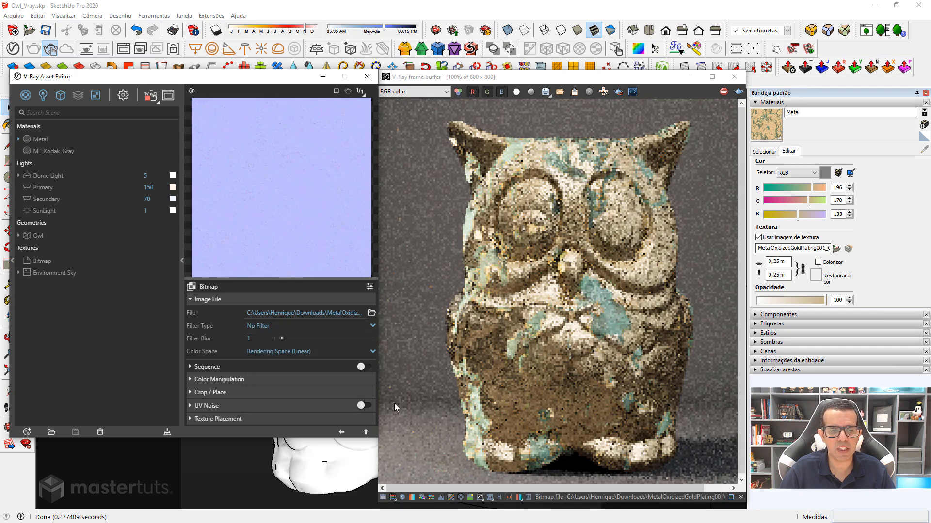
left_click(341, 432)
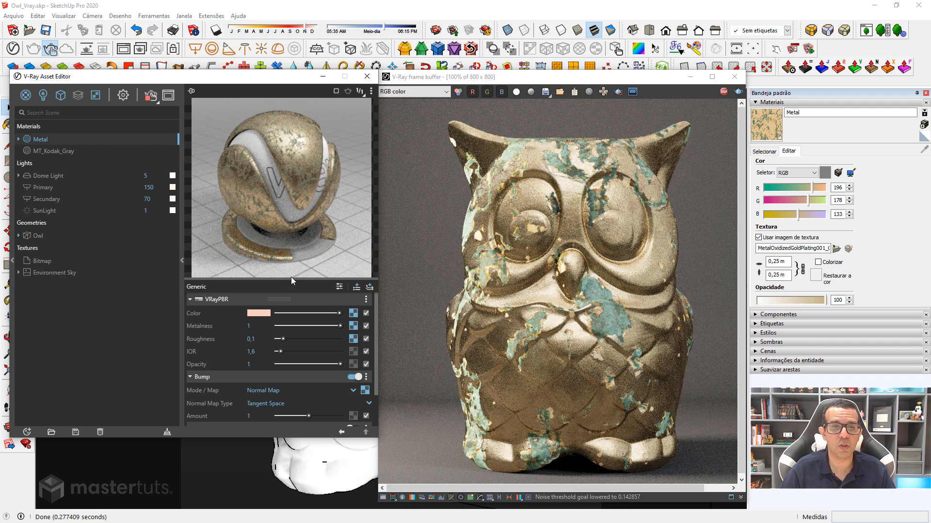
Step: Enable Displacement on the Metal material and set its amount to 0,1
left_click(303, 298)
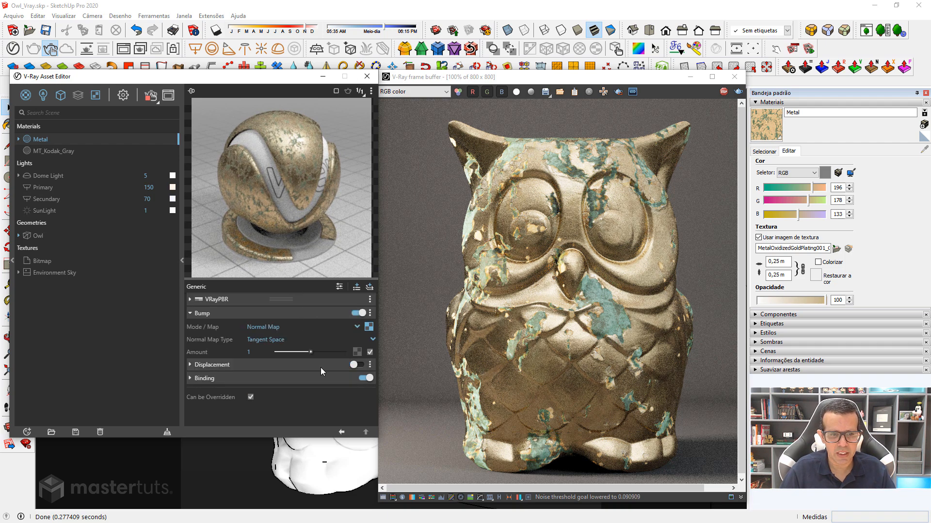
left_click(338, 367)
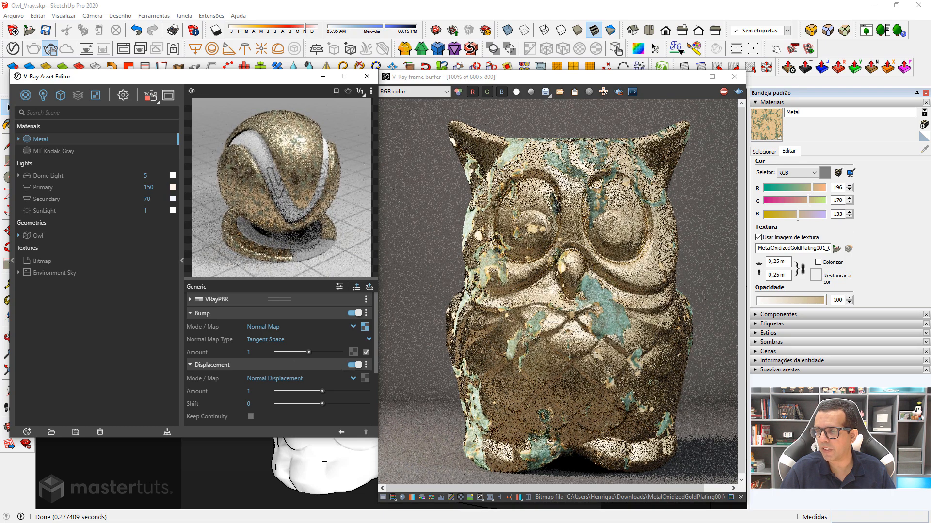
left_click_drag(260, 393, 227, 392)
type(",1")
key("Return")
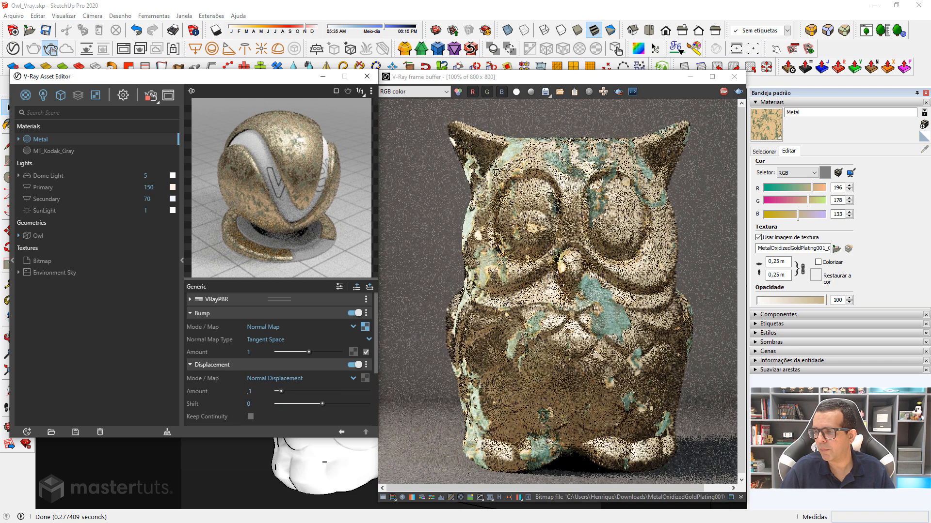
Step: Load the DISP16 image from the 4K folder as the displacement texture and set its color space to Rendering Space (Linear)
key("alt+Tab")
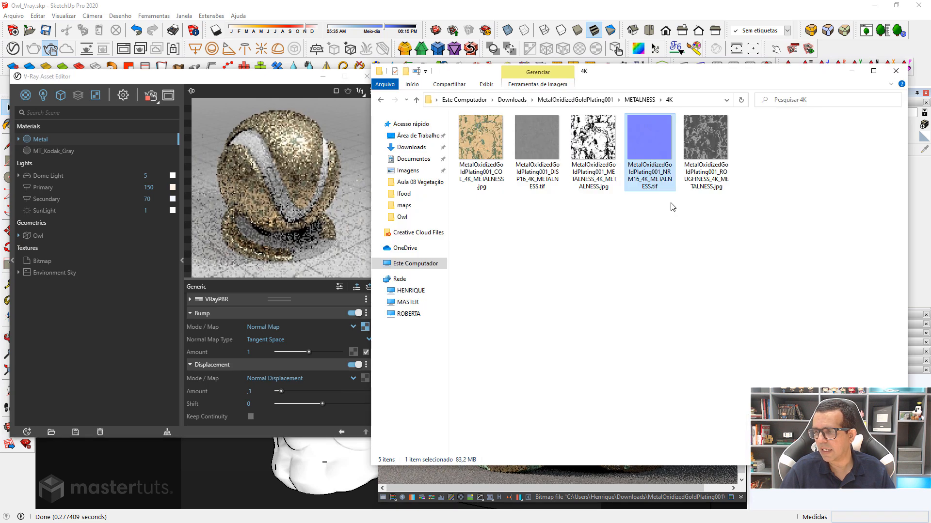
left_click(537, 141)
mouse_move(543, 149)
left_mouse_down()
mouse_move(438, 223)
mouse_move(361, 380)
left_mouse_up()
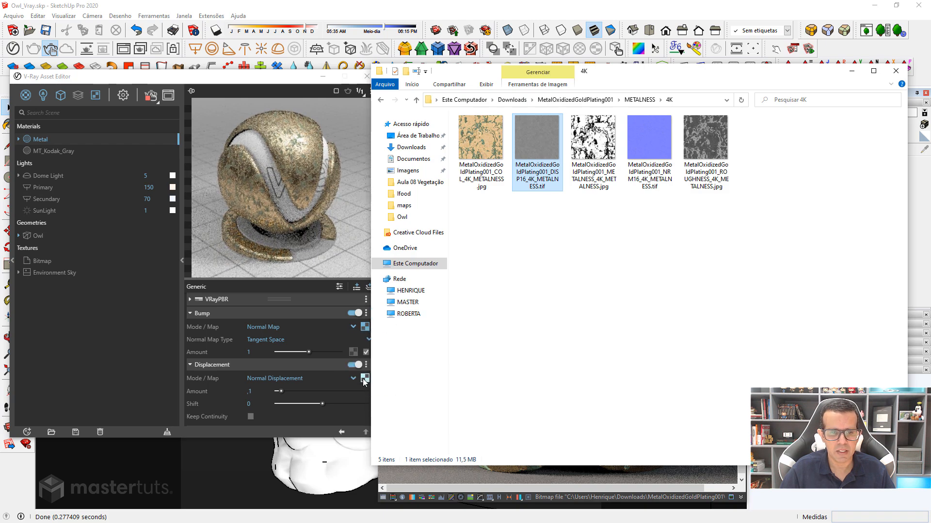
left_click(365, 379)
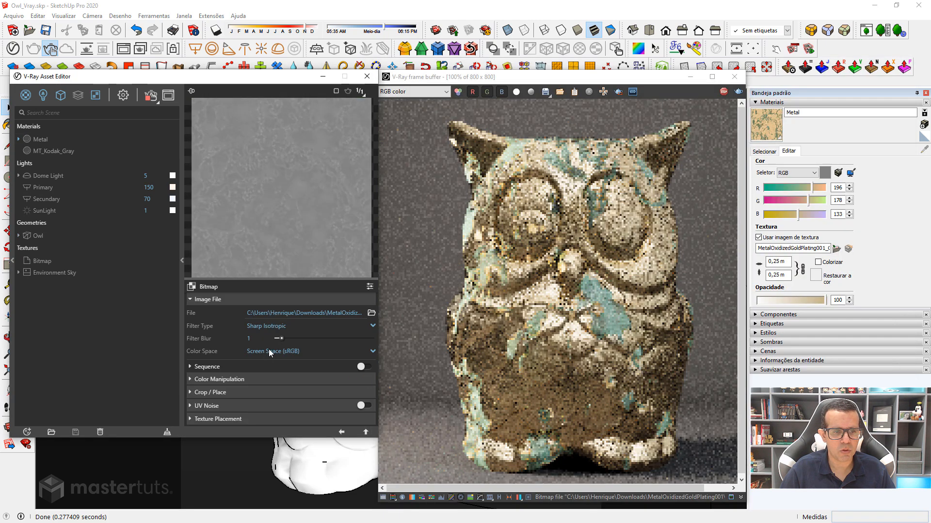
left_click(262, 357)
left_click(285, 376)
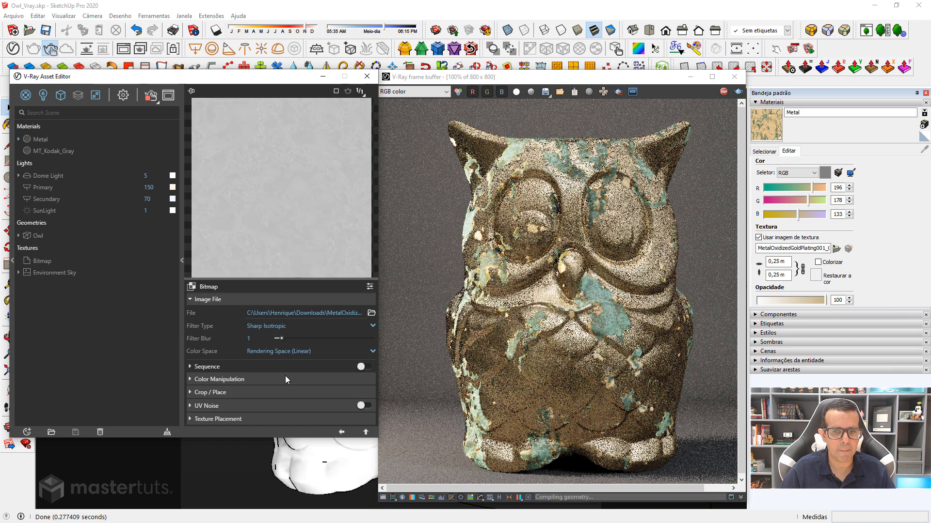
left_click(342, 434)
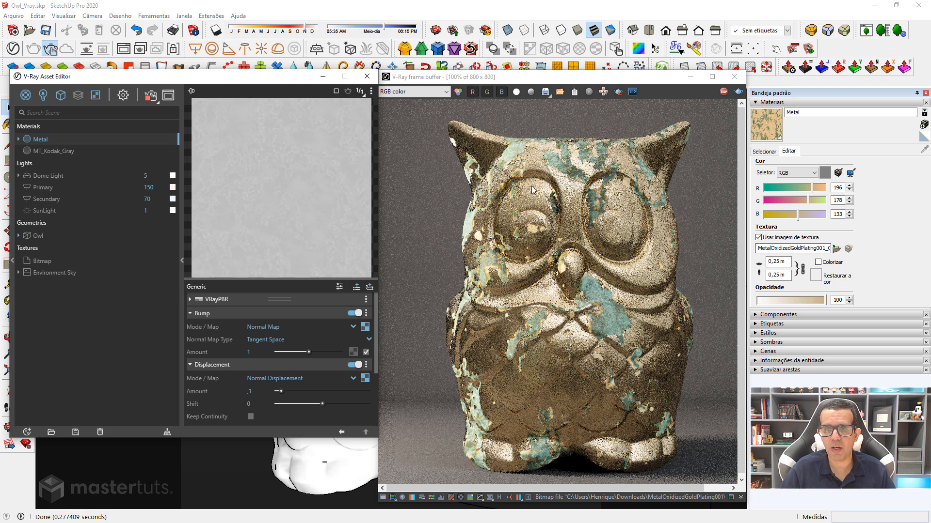
Step: Stop the interactive render and start a standard V-Ray render of the owl
left_click(723, 94)
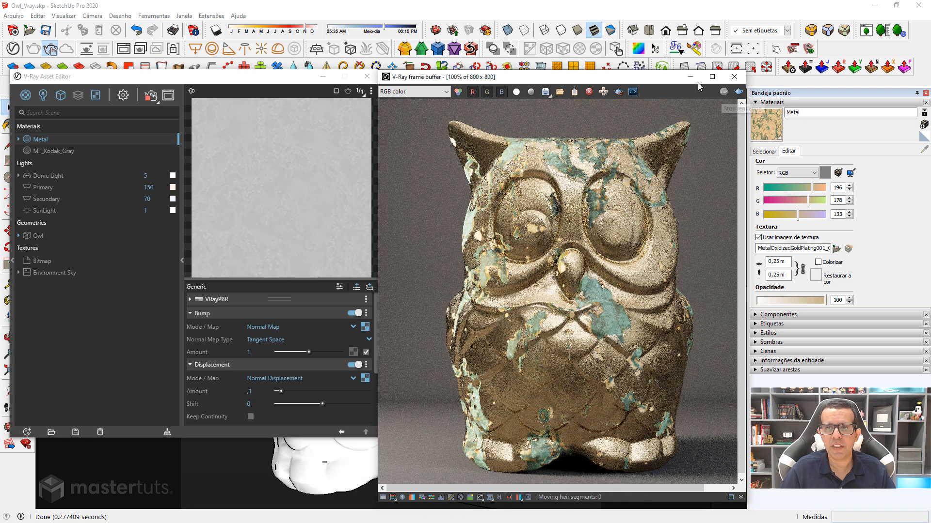
left_click(34, 50)
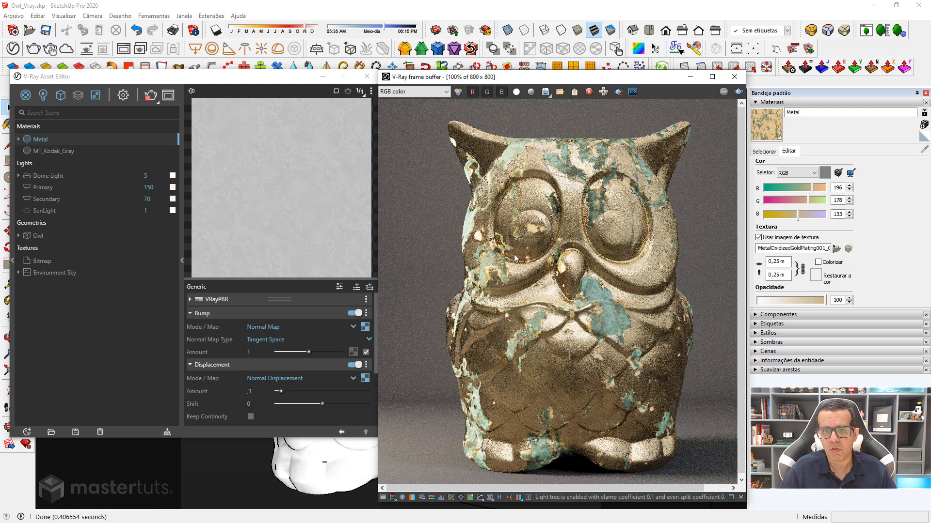
left_click(342, 432)
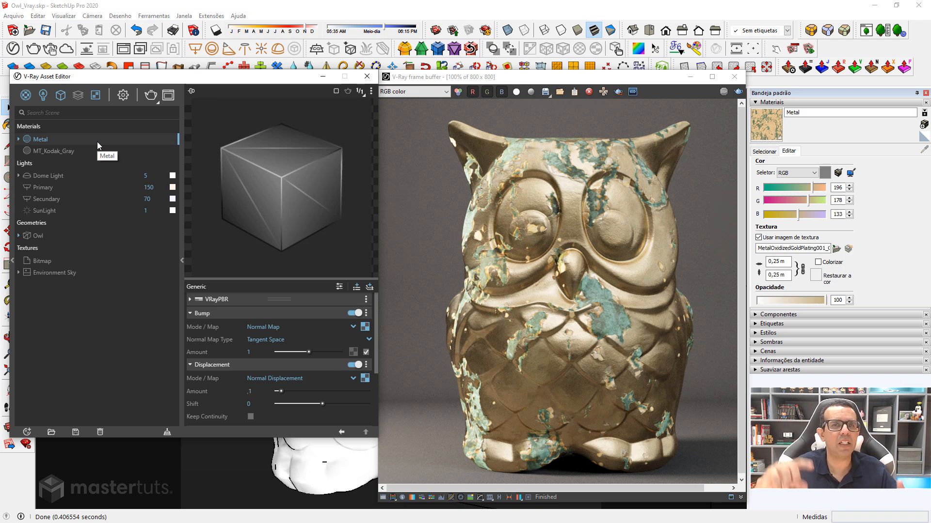
Step: Examine the metal surface, oxidized patches and relief detail around the owl's face and chest in the finished render
left_click(25, 96)
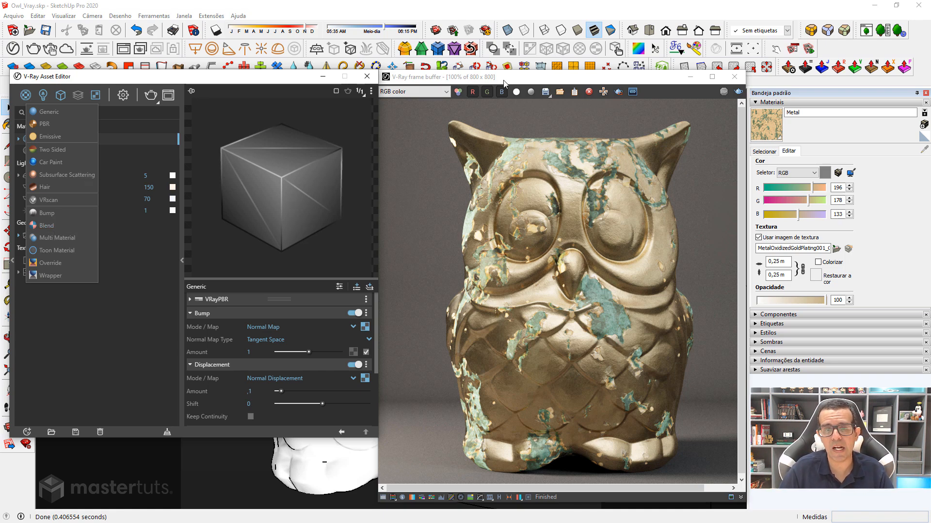
left_click(644, 304)
scroll(632, 289, "up", 1)
scroll(623, 268, "down", 1)
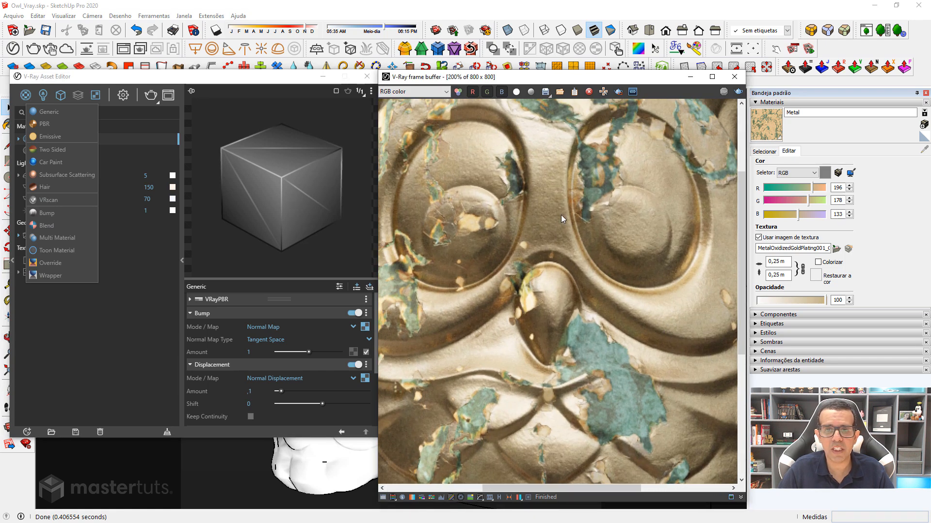
scroll(558, 220, "up", 1)
middle_click_drag(561, 222, 523, 204)
middle_click_drag(644, 392, 681, 284)
middle_click_drag(622, 312, 644, 293)
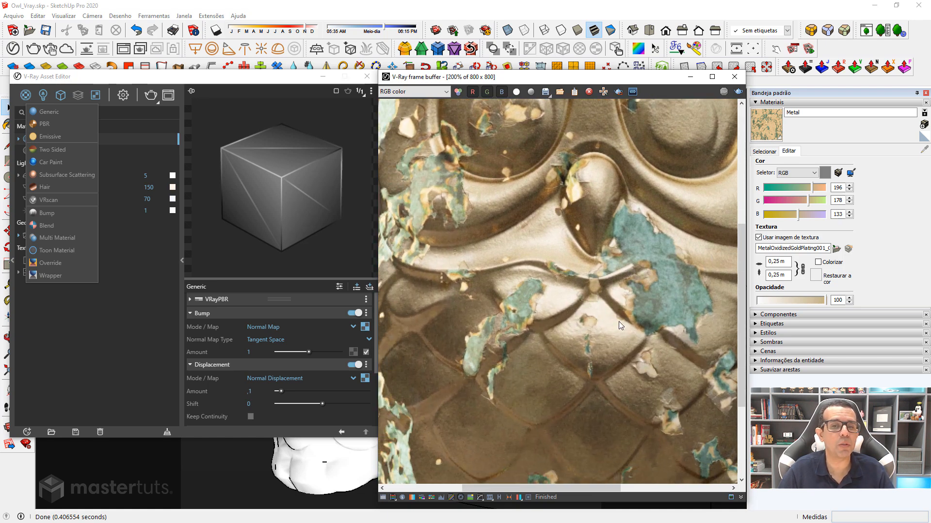
scroll(618, 322, "down", 2)
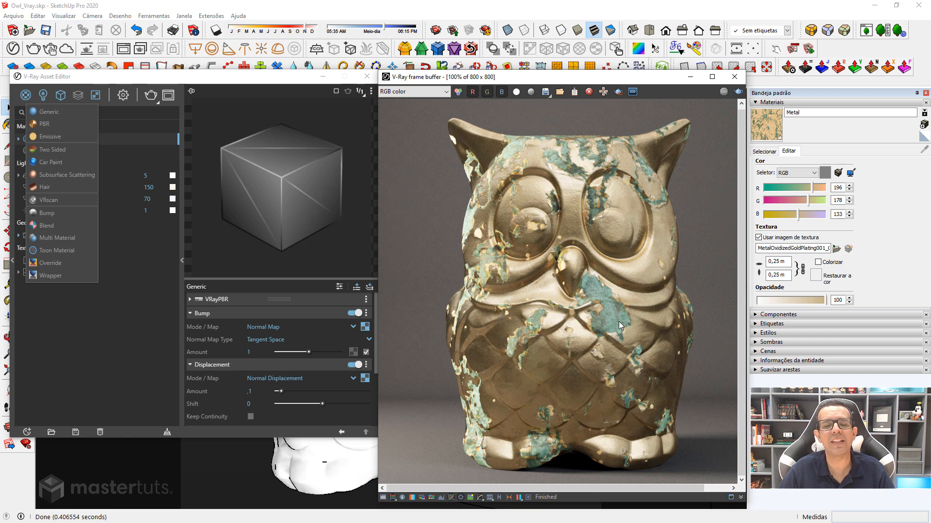
scroll(551, 371, "up", 2)
middle_click_drag(550, 371, 546, 303)
middle_click_drag(600, 351, 563, 378)
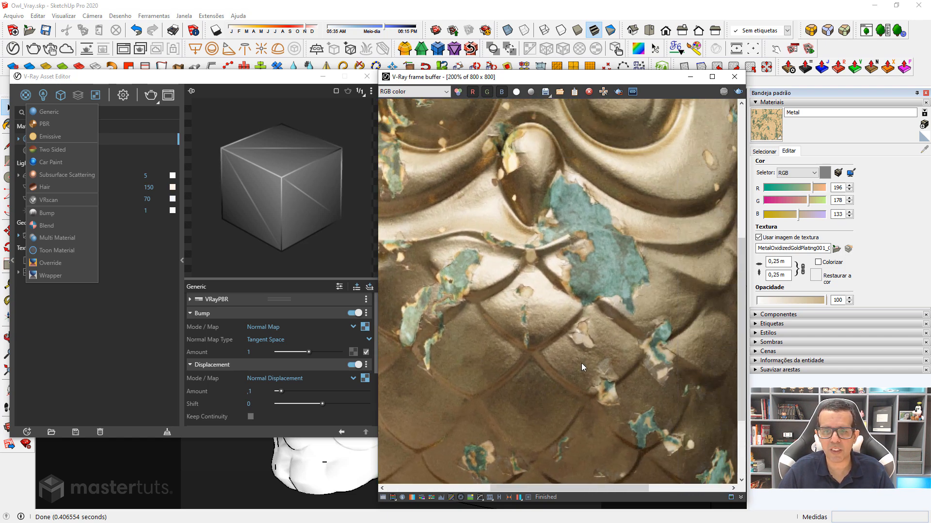
middle_click_drag(595, 343, 667, 293)
middle_click_drag(586, 220, 608, 222)
scroll(609, 224, "down", 2)
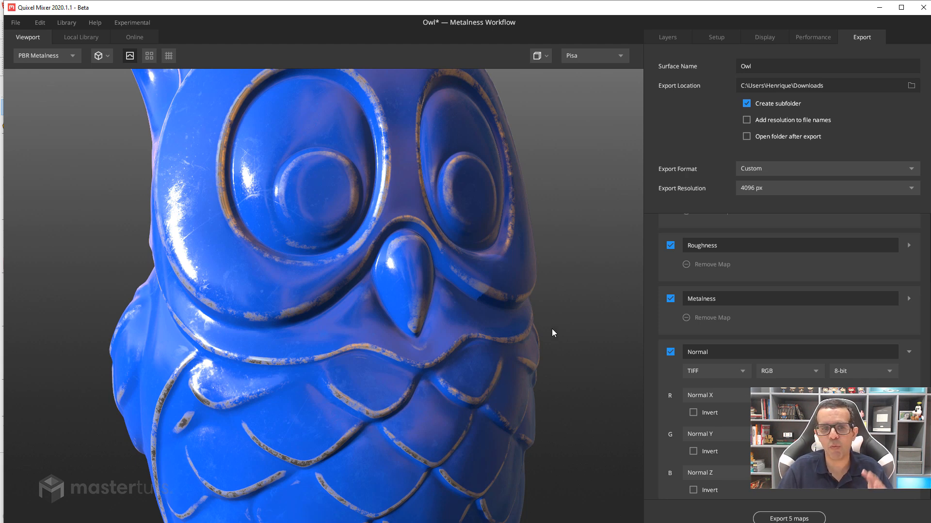
Step: Examine the blue painted owl and its worn metal edges from several angles and distances in Quixel Mixer
scroll(552, 329, "down", 5)
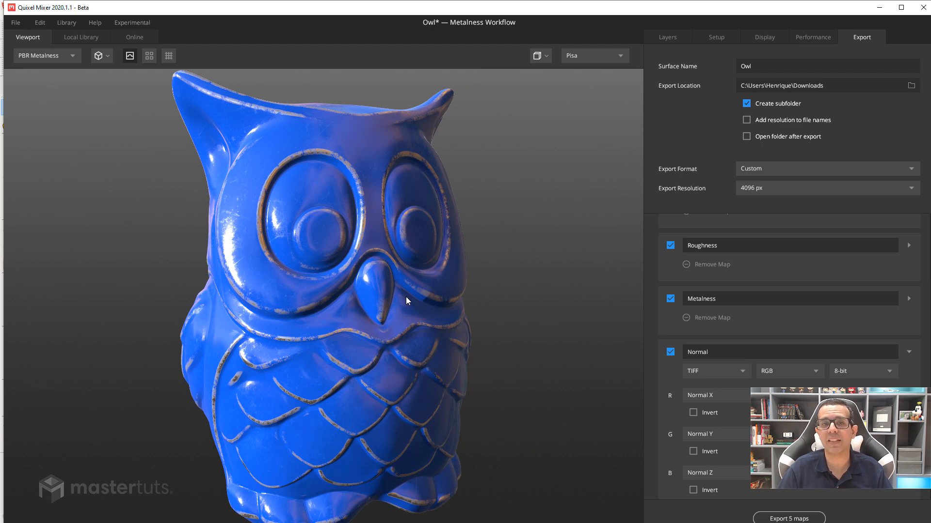
left_click_drag(283, 296, 234, 249)
scroll(234, 307, "up", 3)
mouse_move(233, 307)
left_mouse_down()
mouse_move(313, 331)
mouse_move(284, 332)
mouse_move(264, 321)
mouse_move(262, 307)
mouse_move(276, 361)
mouse_move(193, 287)
mouse_move(201, 273)
mouse_move(223, 305)
left_mouse_up()
scroll(194, 289, "up", 4)
scroll(194, 289, "down", 2)
left_click_drag(250, 265, 305, 316)
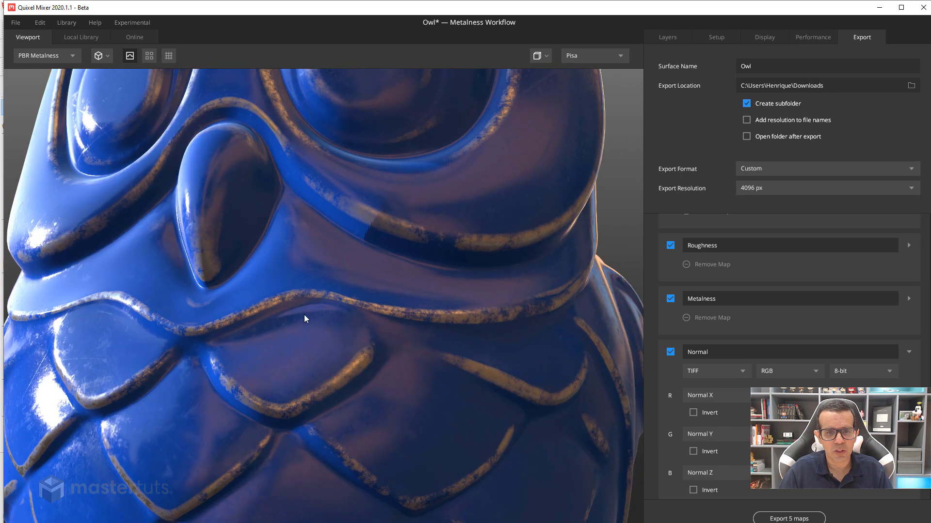
left_click_drag(446, 315, 416, 340)
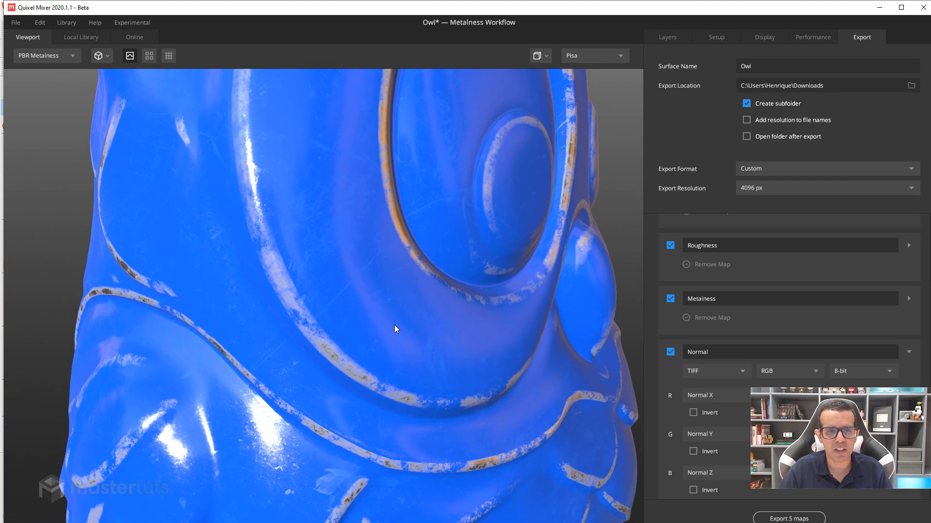
left_click_drag(353, 280, 348, 225)
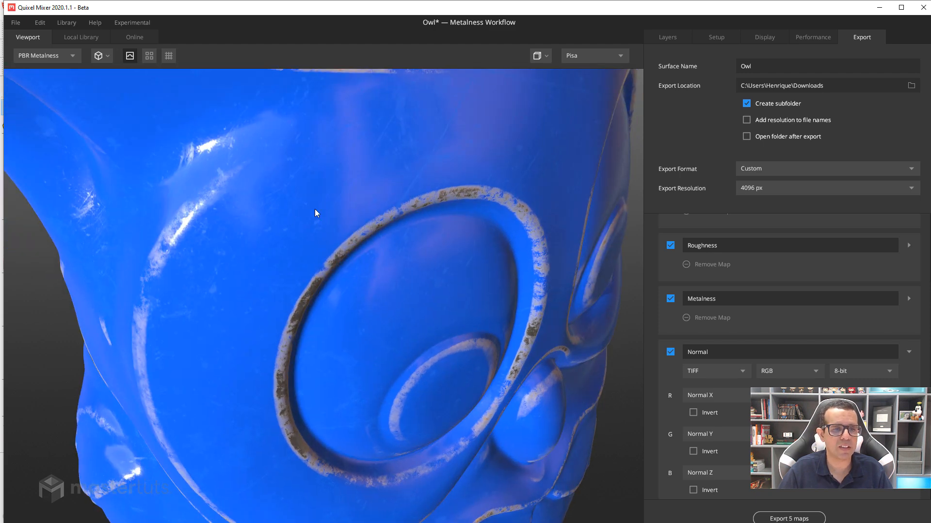
left_click_drag(317, 218, 407, 256)
scroll(351, 296, "down", 10)
left_click_drag(333, 234, 317, 294)
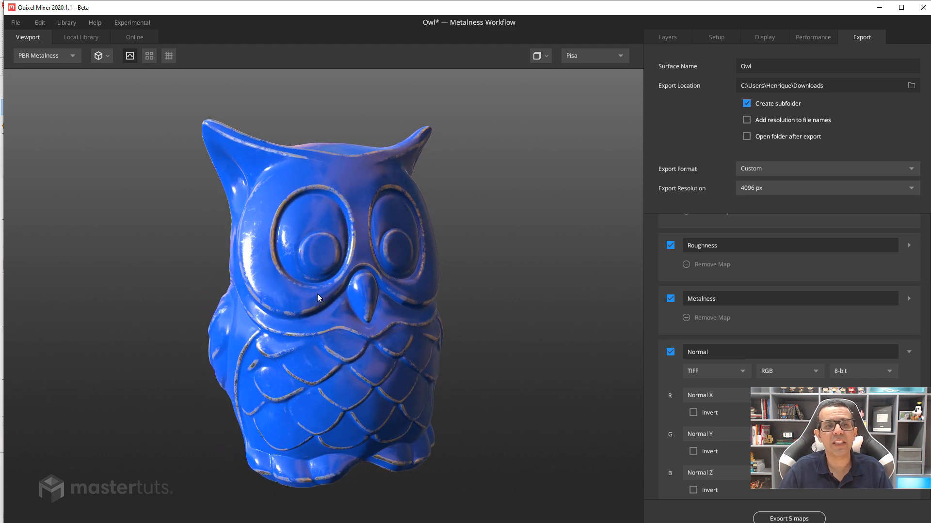
scroll(317, 293, "up", 3)
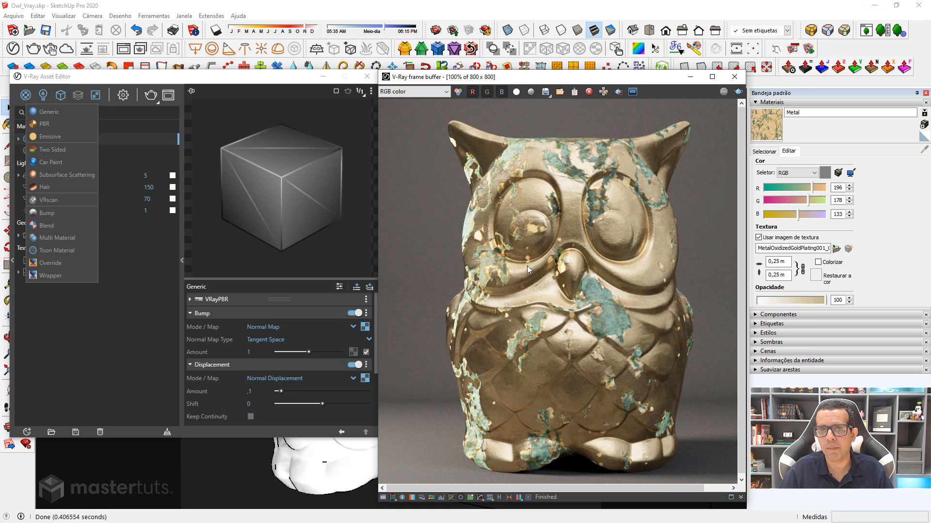
Step: Create a new PBR material in the V-Ray Asset Editor and name it Painted_Metal
left_click(130, 300)
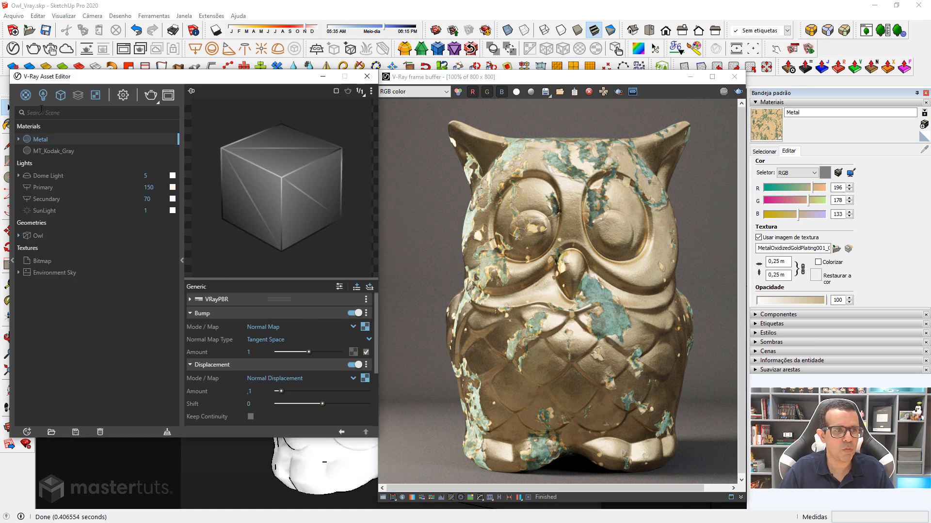
left_click(27, 97)
left_click(44, 125)
double_click(45, 162)
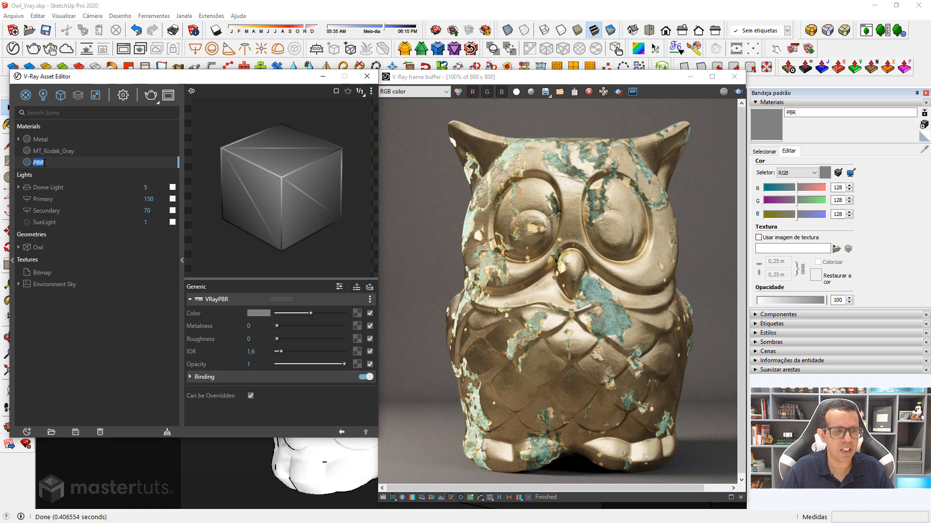
type("Paint")
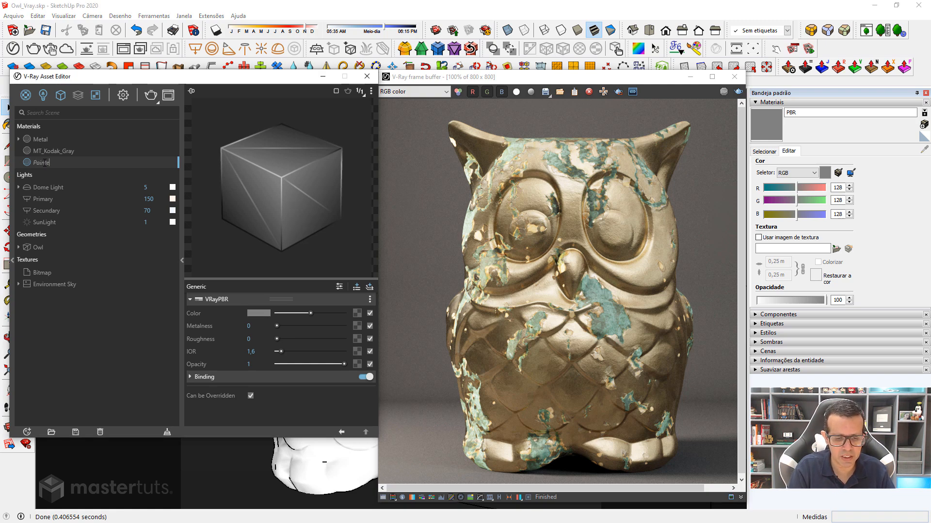
type("ed_Metal")
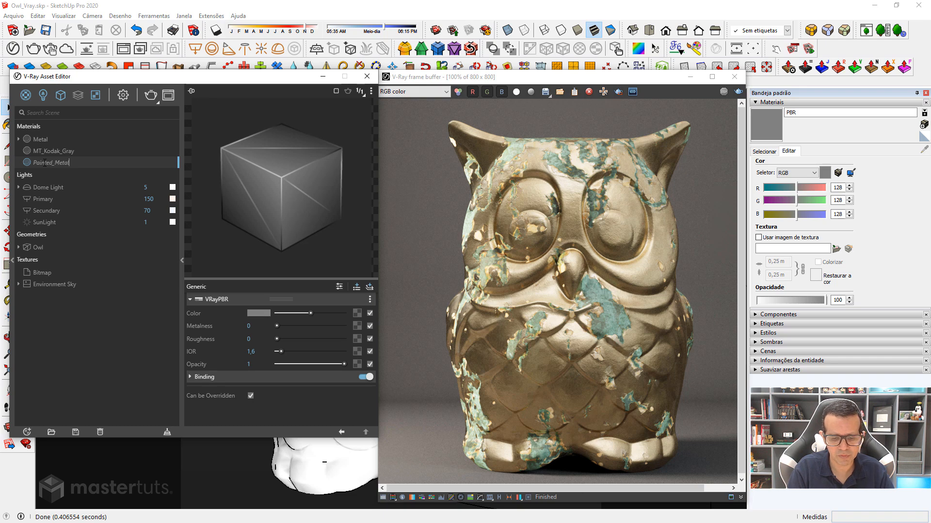
key("Return")
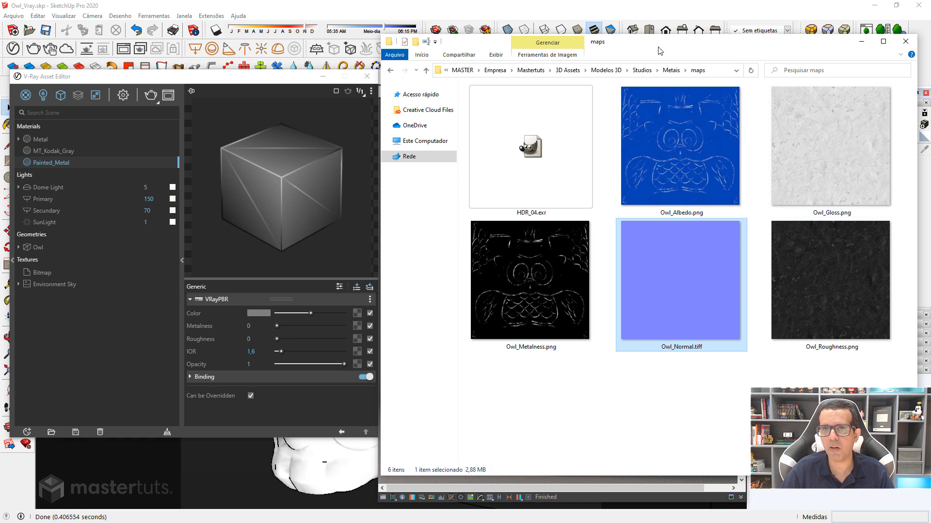
Step: Load Owl_Albedo.png from the maps folder into the Color slot of the Painted_Metal material
mouse_move(653, 48)
left_mouse_down()
mouse_move(667, 52)
mouse_move(657, 53)
left_mouse_up()
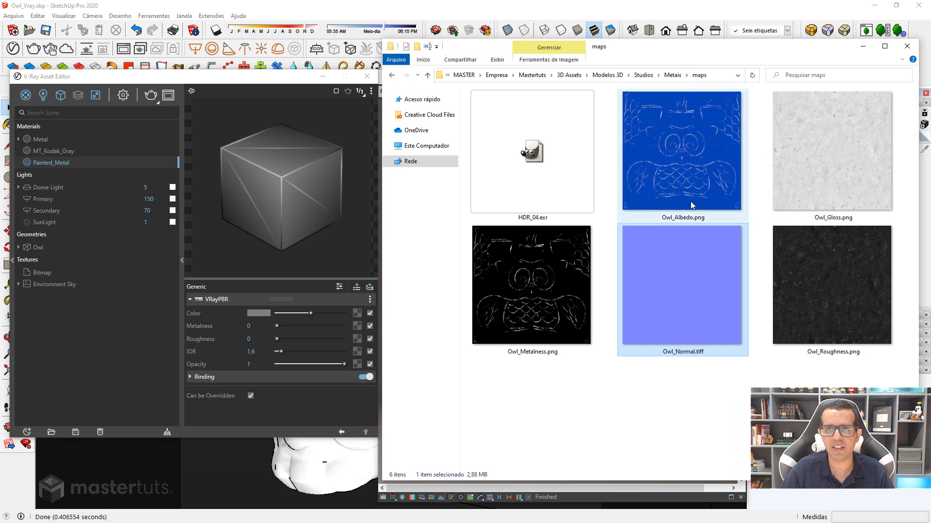
left_click(687, 162)
left_click_drag(689, 144, 357, 316)
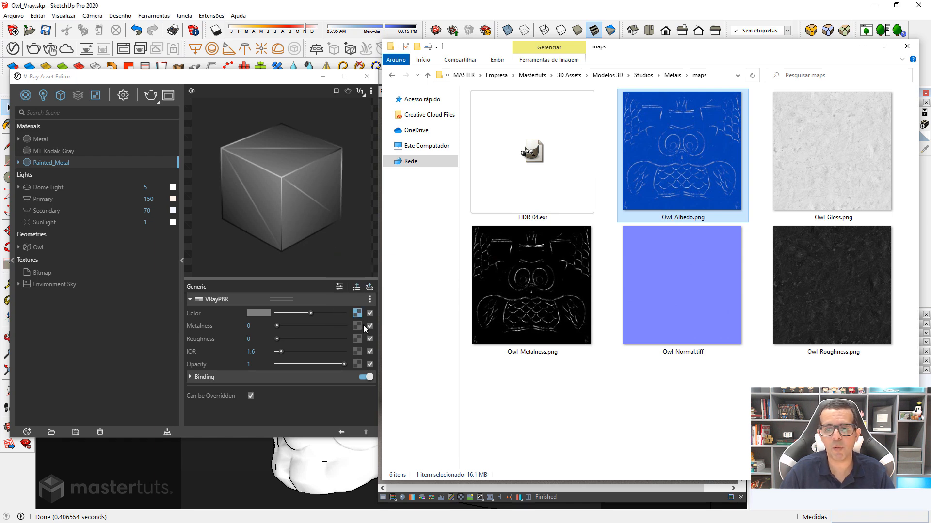
Step: Load Owl_Metalness.png into the Metalness slot and set its color space to Rendering Space (Linear)
left_click(547, 301)
left_click_drag(546, 297, 358, 327)
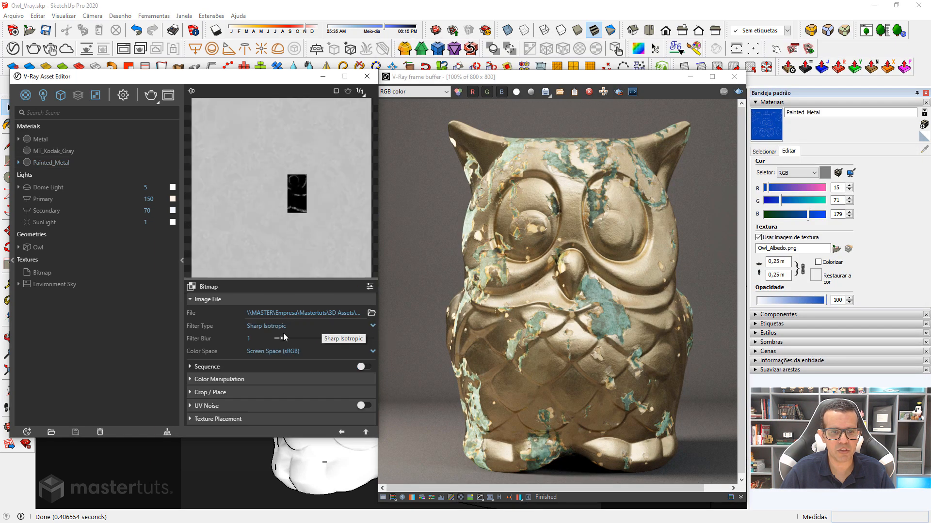
left_click(283, 350)
left_click(290, 377)
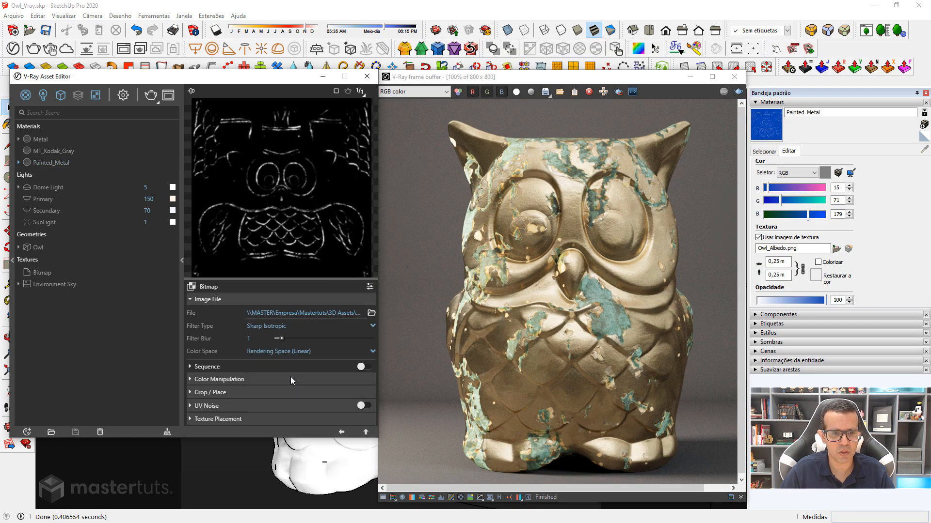
left_click(341, 431)
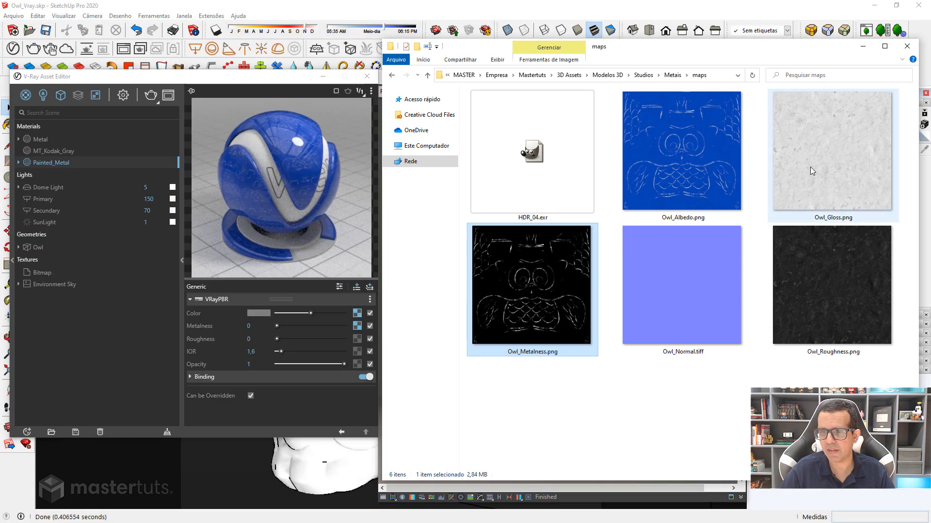
Step: Load Owl_Roughness.png into the Roughness slot and set its color space to Rendering Space (Linear)
left_click(818, 296)
left_click_drag(838, 277, 357, 341)
left_click(357, 341)
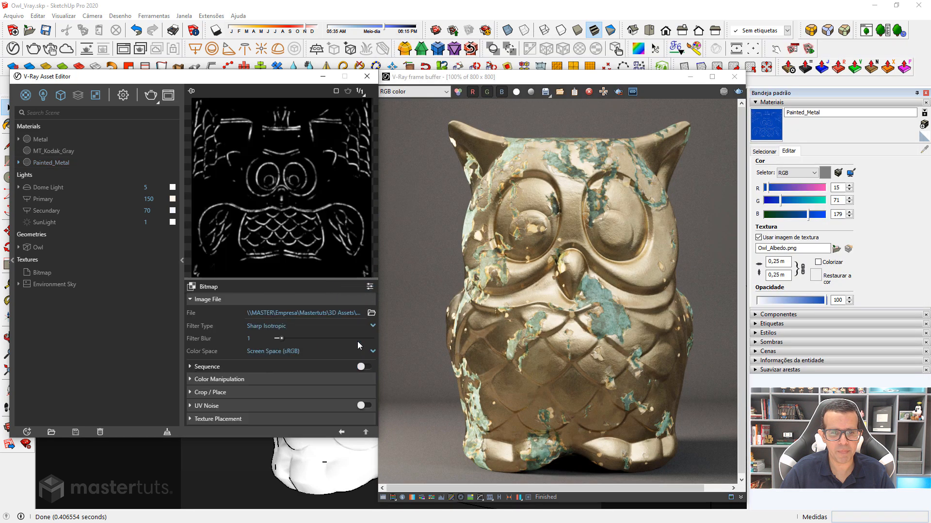
left_click(283, 351)
left_click(286, 376)
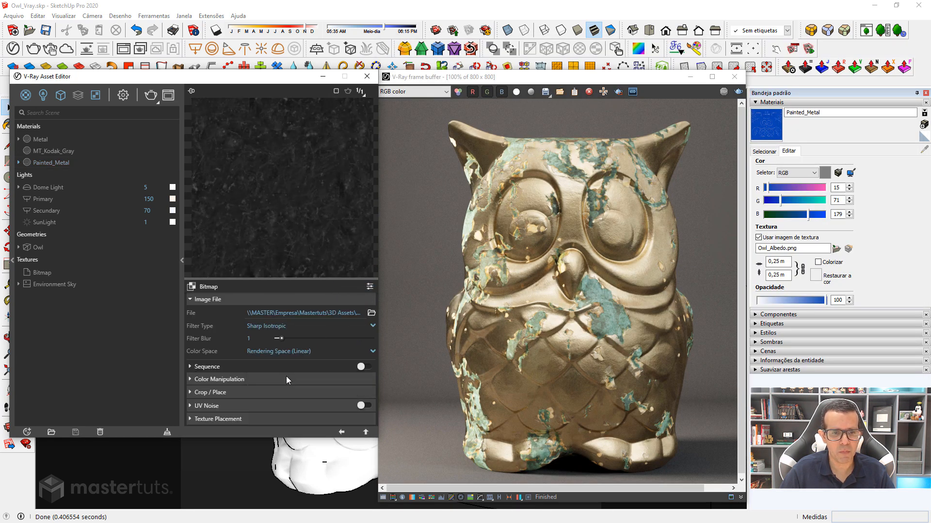
Step: Add a Bump attribute to the Painted_Metal material and set its mode to Normal Map
left_click(342, 432)
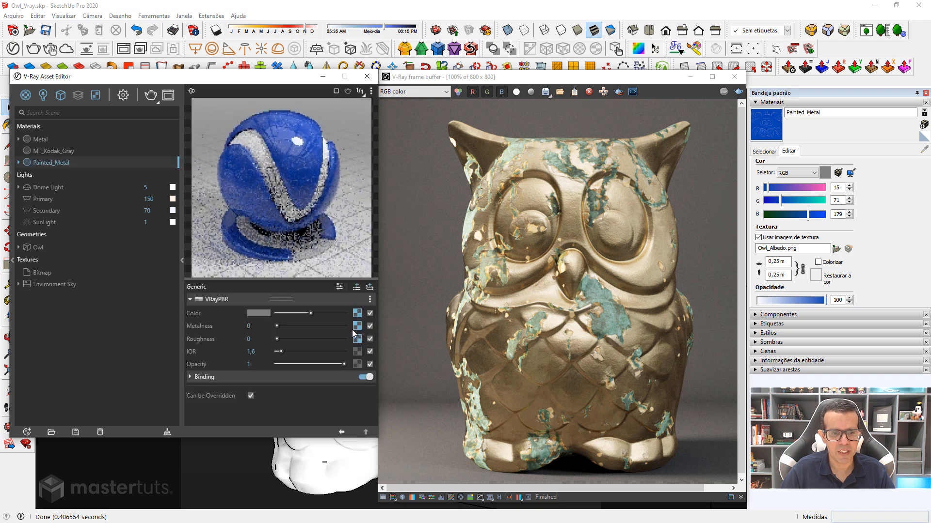
left_click(356, 287)
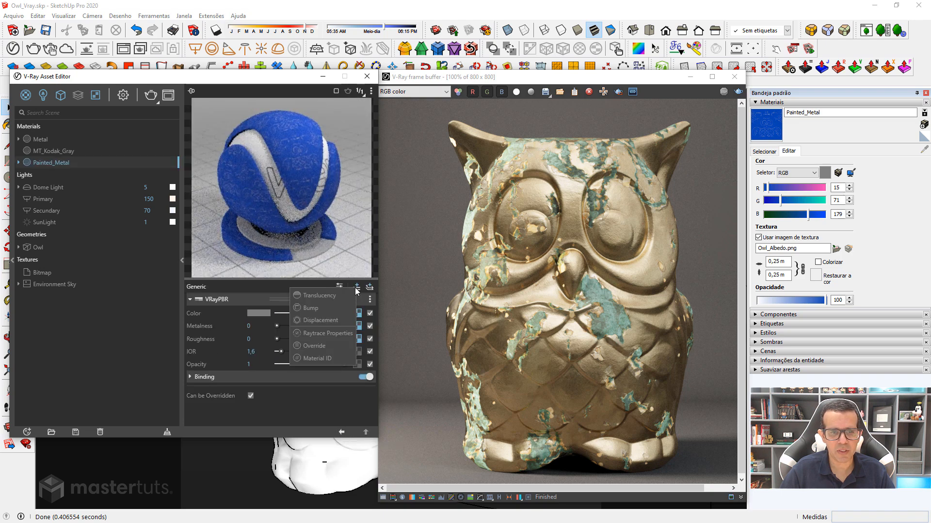
left_click(312, 308)
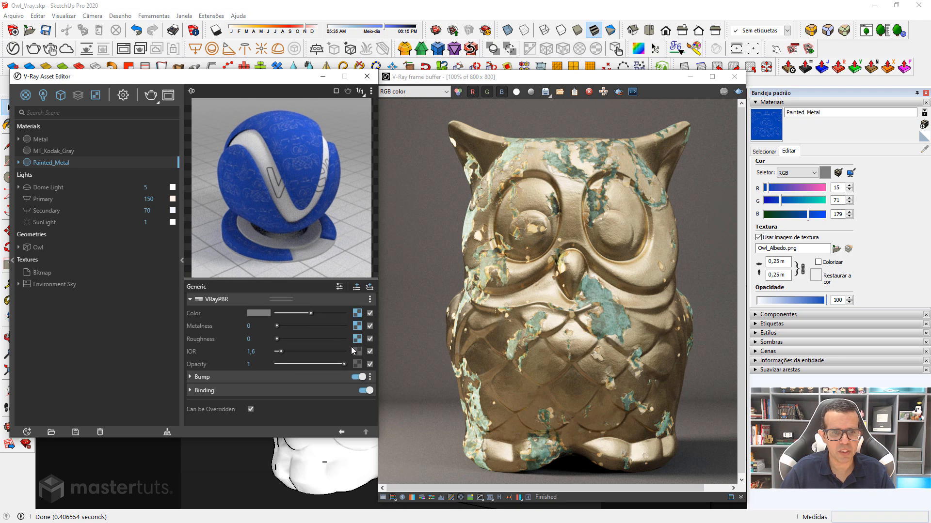
left_click(271, 377)
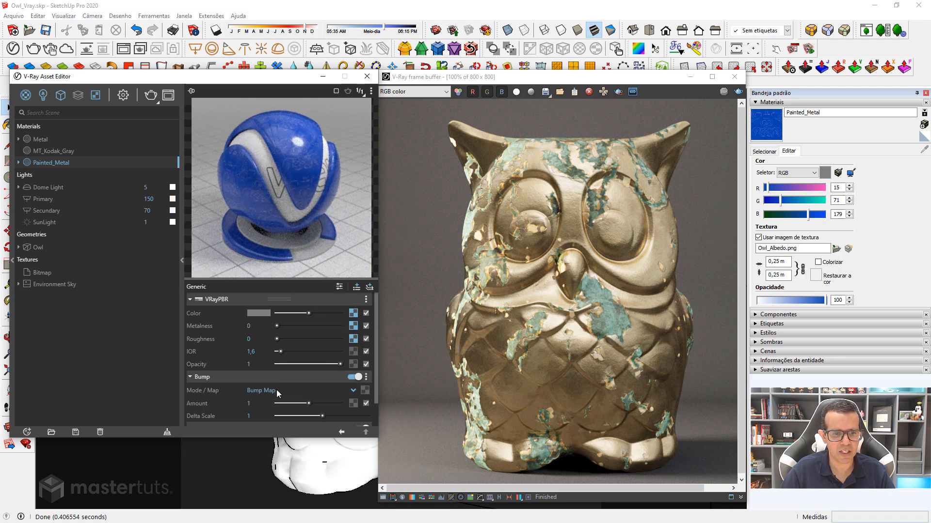
left_click(271, 389)
left_click(272, 378)
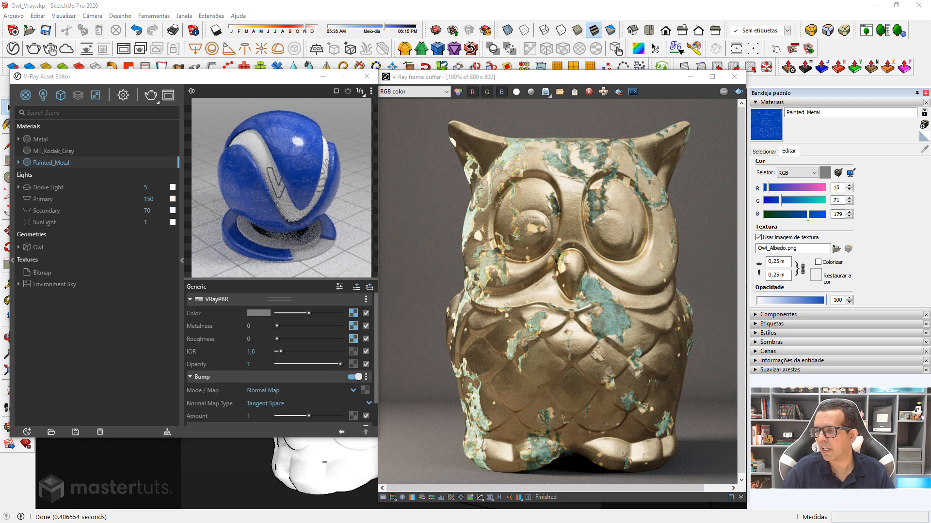
Step: Load Owl_Normal.tiff from the maps folder into the Bump map slot of Painted_Metal
key("alt+Tab")
left_click(692, 277)
left_click_drag(692, 276, 363, 394)
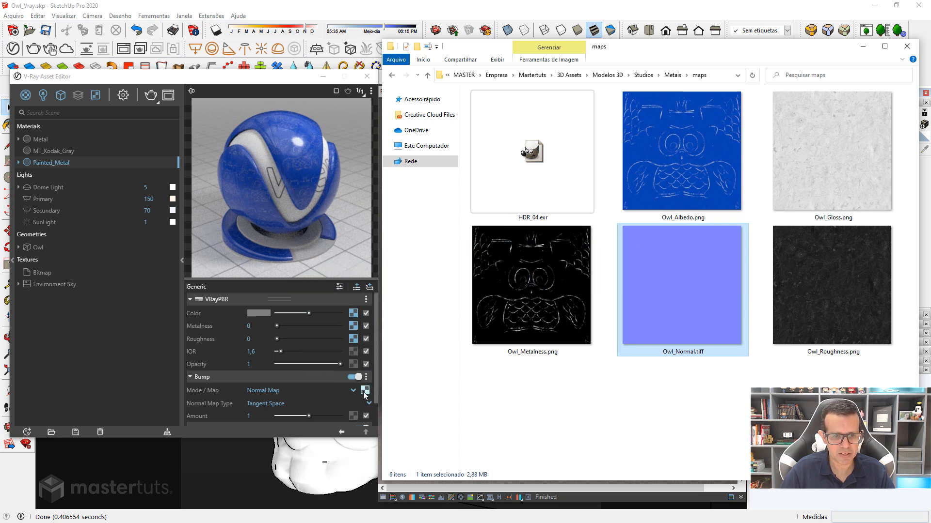
Step: Set the normal map bitmap's color space to Rendering Space (Linear) and its filter type to No Filter
left_click(365, 392)
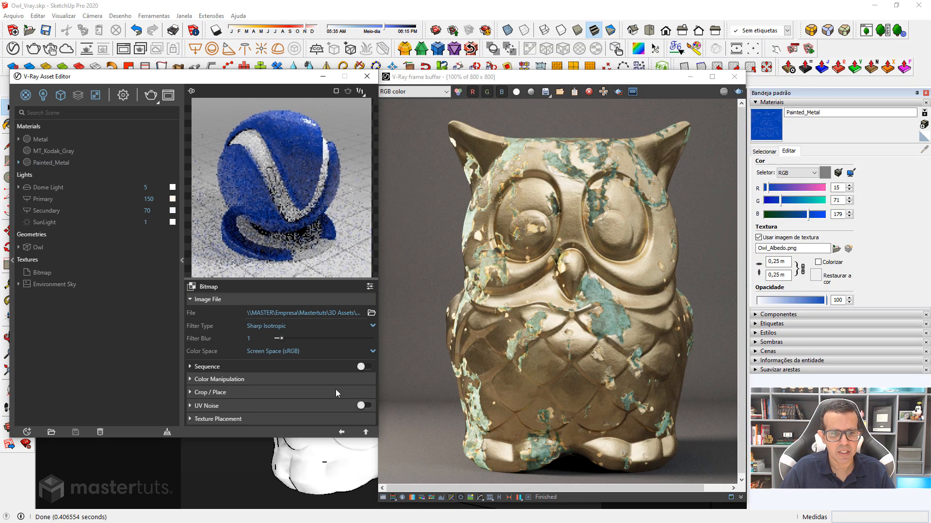
left_click(263, 353)
left_click(268, 376)
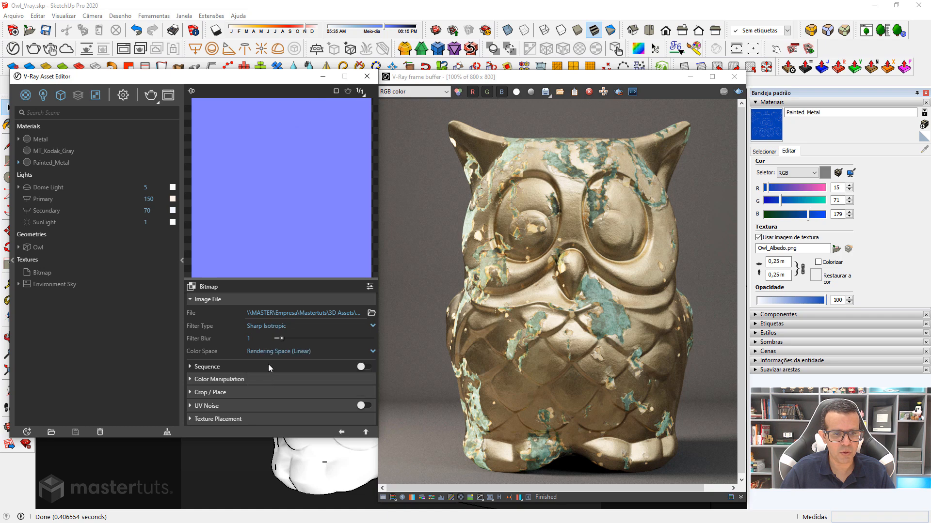
left_click(265, 326)
left_click(267, 336)
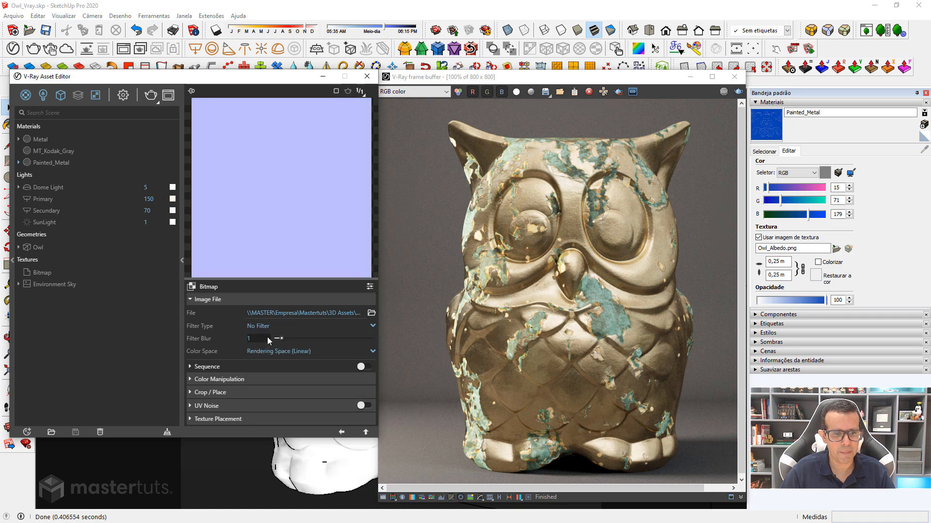
left_click(341, 432)
Step: Assign the Painted_Metal material to the Owl proxy mesh and render the scene
left_click_drag(139, 78, 137, 96)
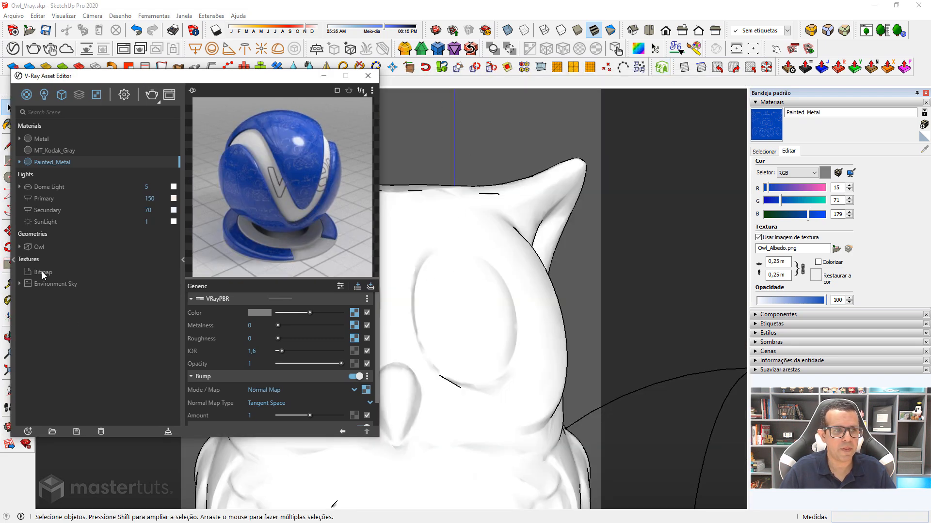
left_click(39, 246)
mouse_move(59, 161)
left_mouse_down()
mouse_move(271, 285)
mouse_move(371, 366)
left_mouse_up()
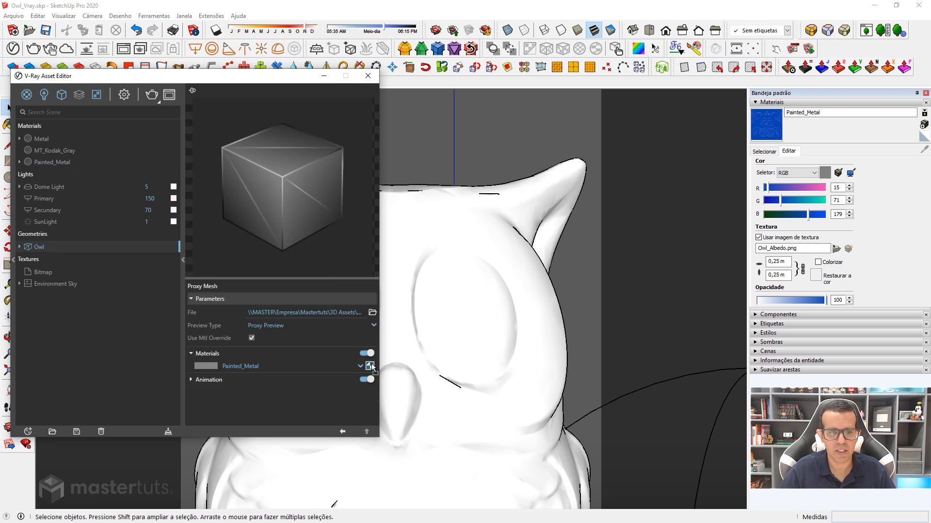
left_click(36, 50)
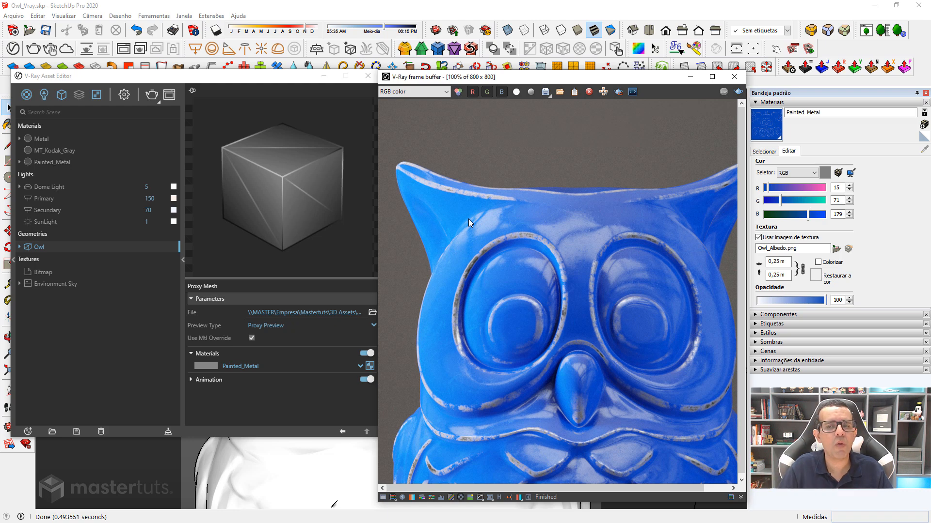
Step: Examine the rendered owl up close, checking the paint reflections and worn metal edges around the eyes, beak and chest
middle_click_drag(543, 274, 519, 276)
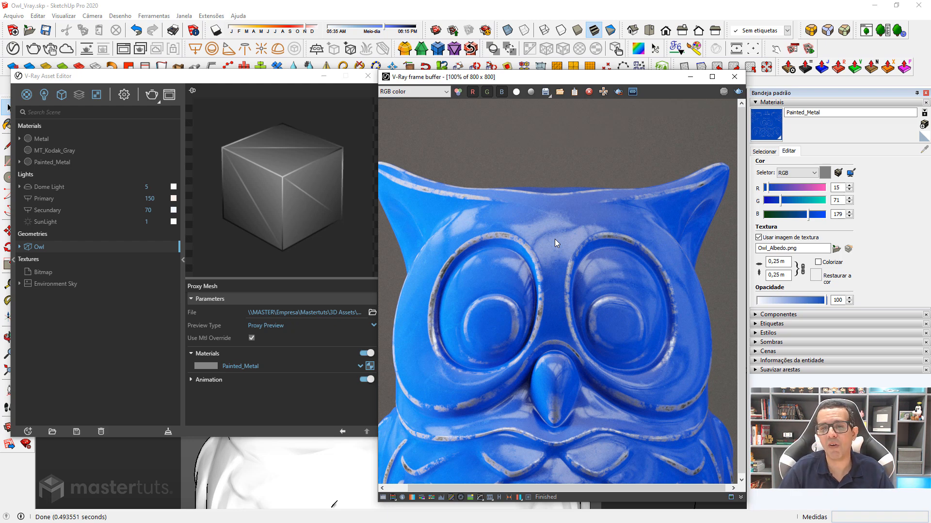
scroll(554, 240, "up", 1)
middle_click_drag(554, 241, 668, 214)
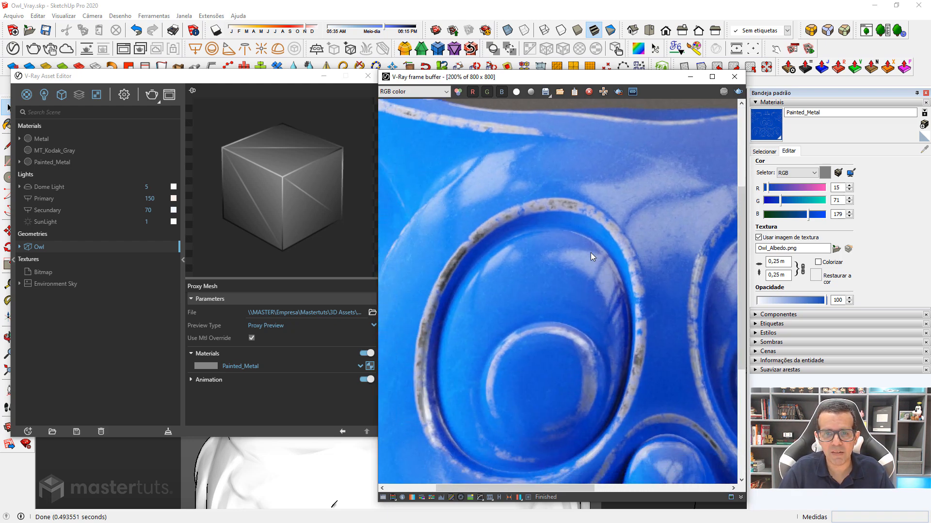
middle_click_drag(590, 252, 643, 190)
middle_click_drag(643, 235, 616, 172)
middle_click_drag(648, 272, 530, 265)
middle_click_drag(598, 273, 622, 342)
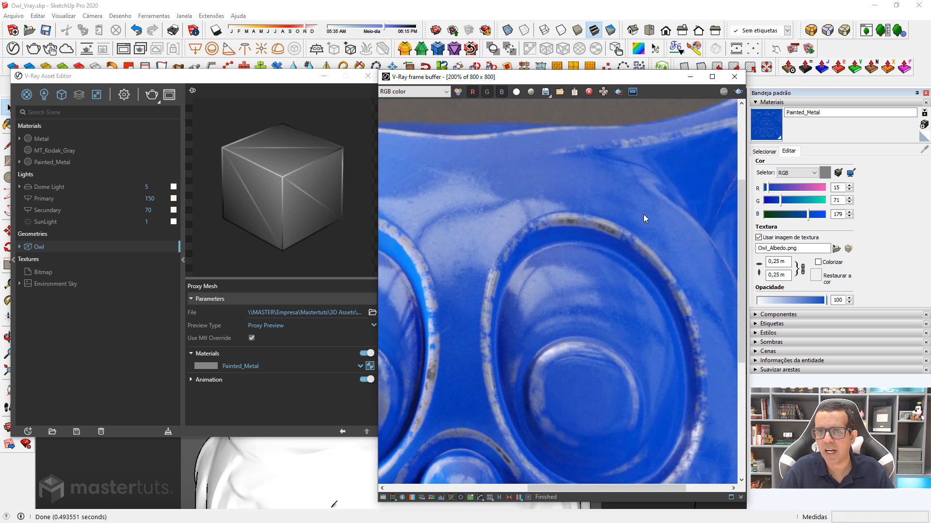
middle_click_drag(644, 213, 649, 156)
middle_click_drag(630, 271, 612, 202)
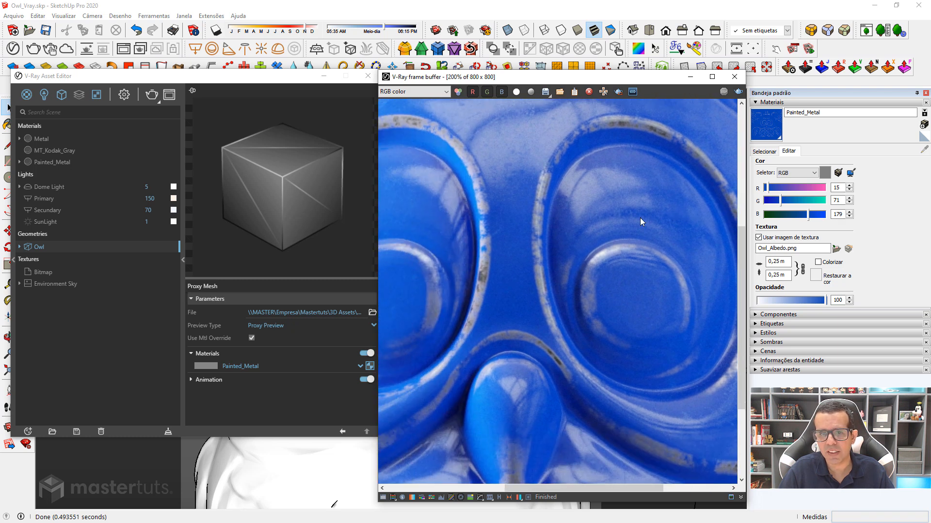
middle_click_drag(552, 321, 631, 200)
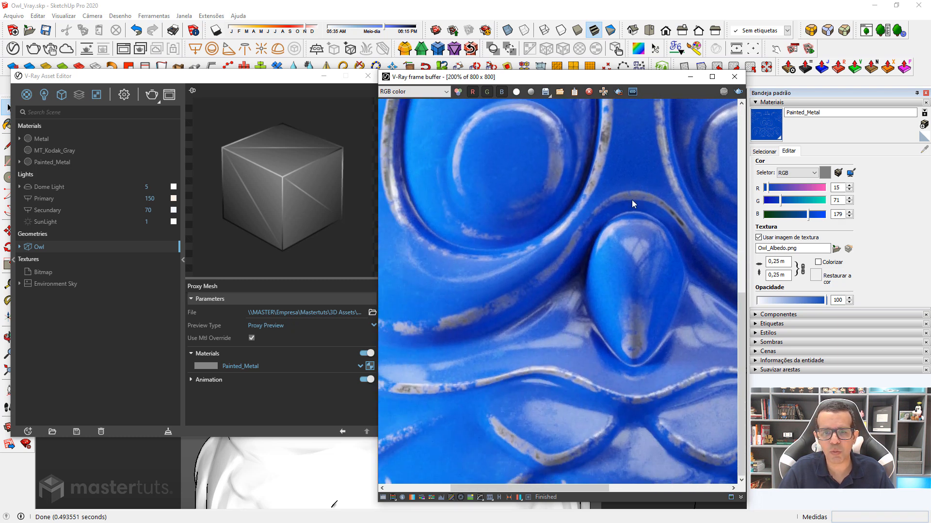
middle_click_drag(551, 245, 630, 237)
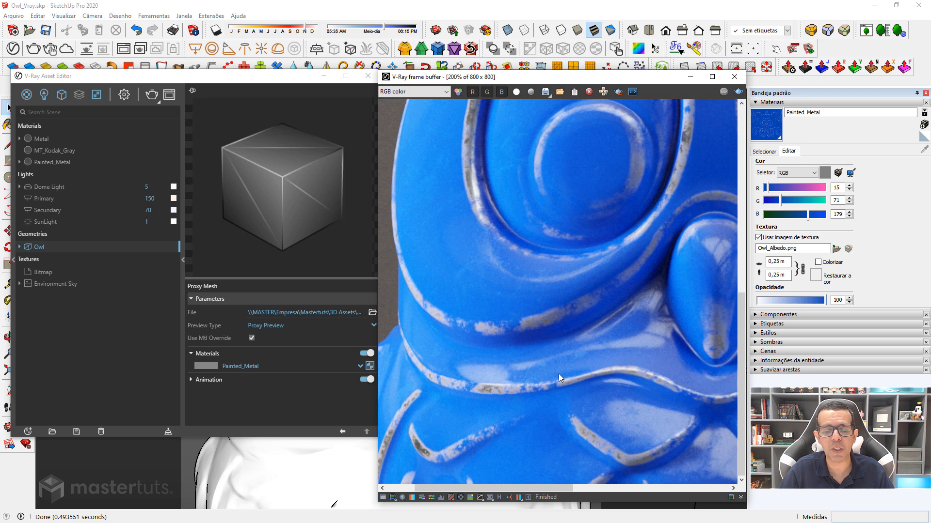
scroll(559, 374, "down", 1)
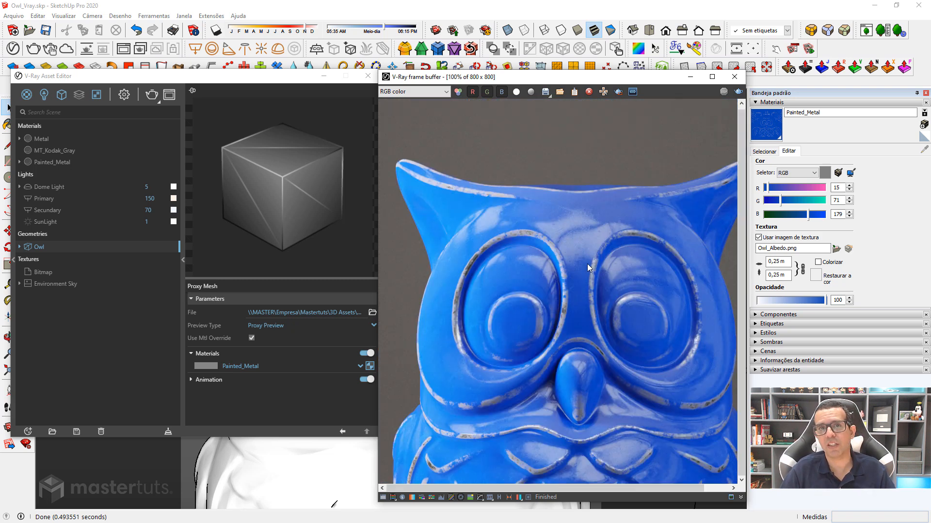
scroll(586, 263, "down", 1)
scroll(586, 264, "up", 1)
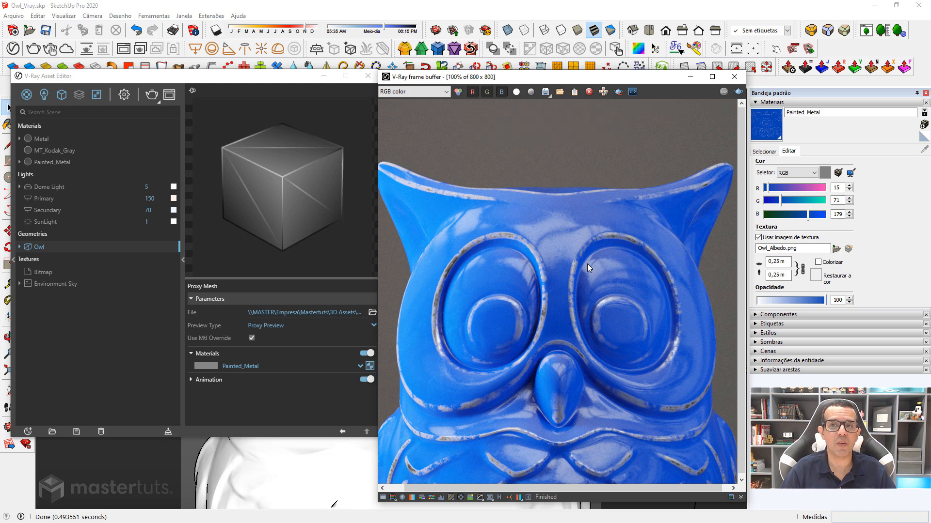